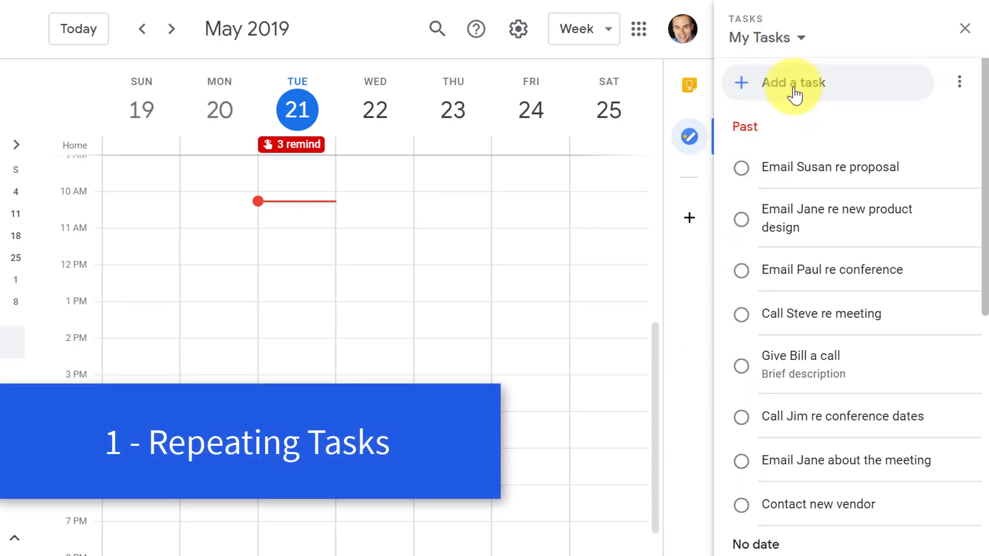
# Add the task 'Take a the garbage' to My Tasks and open its details
pyautogui.scroll(-1, 795, 93)
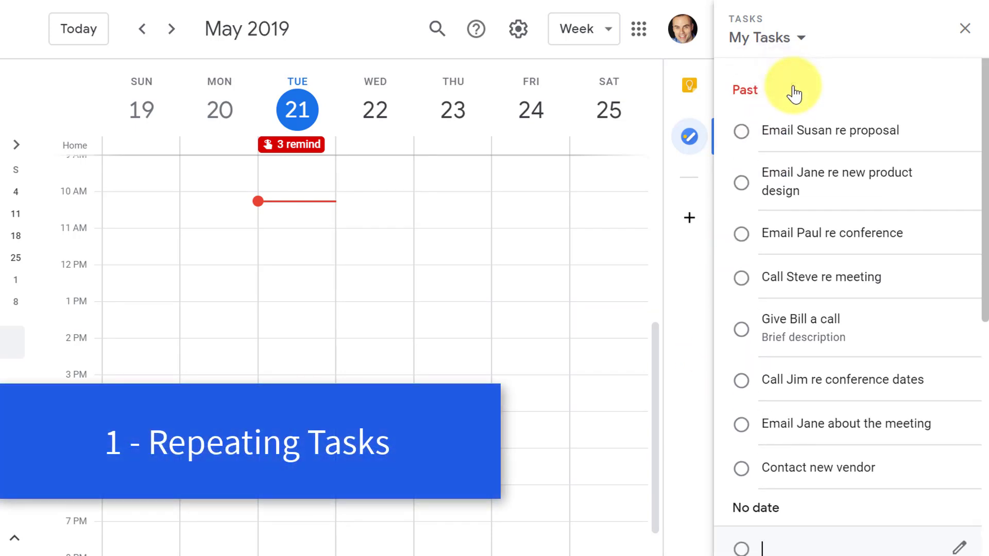
pyautogui.write('Take')
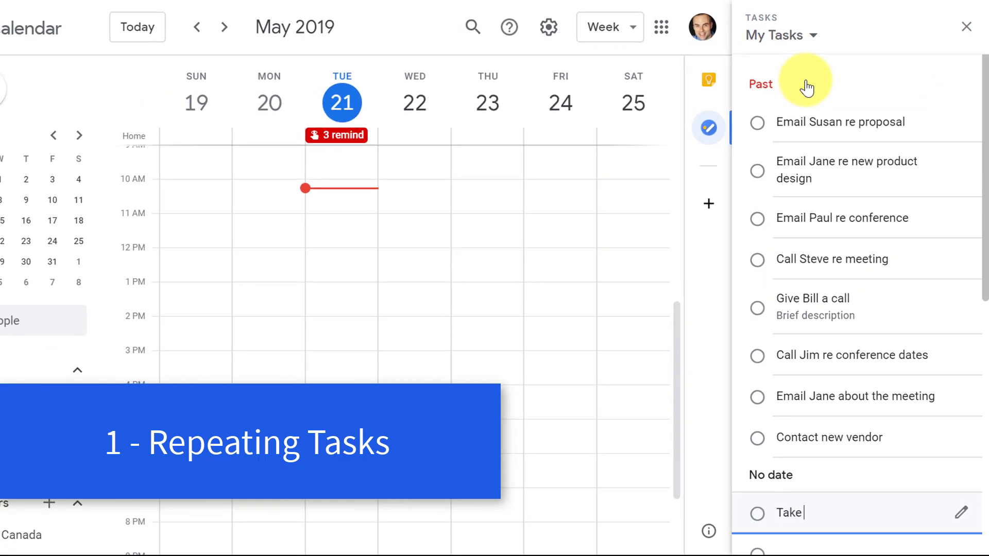
pyautogui.write(' a the garbage')
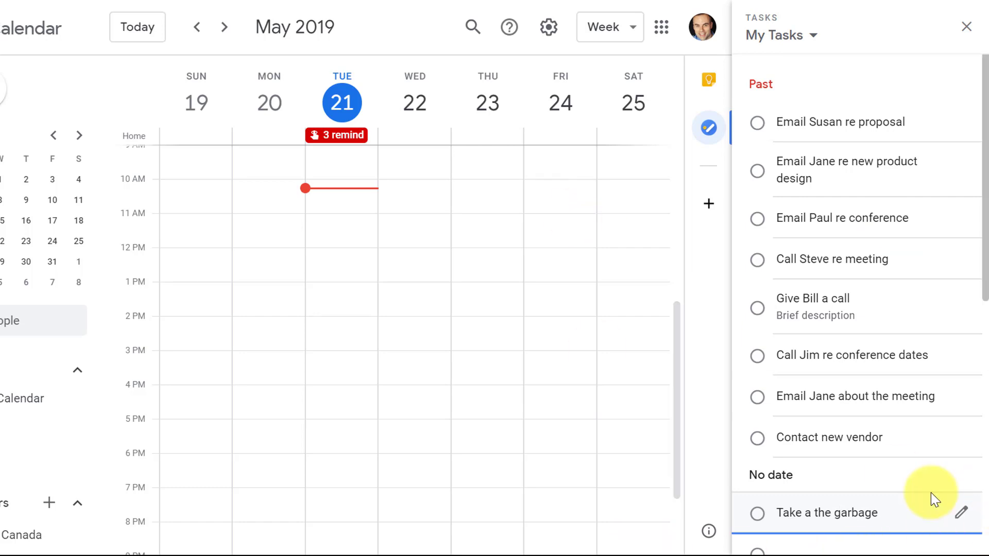
pyautogui.click(961, 512)
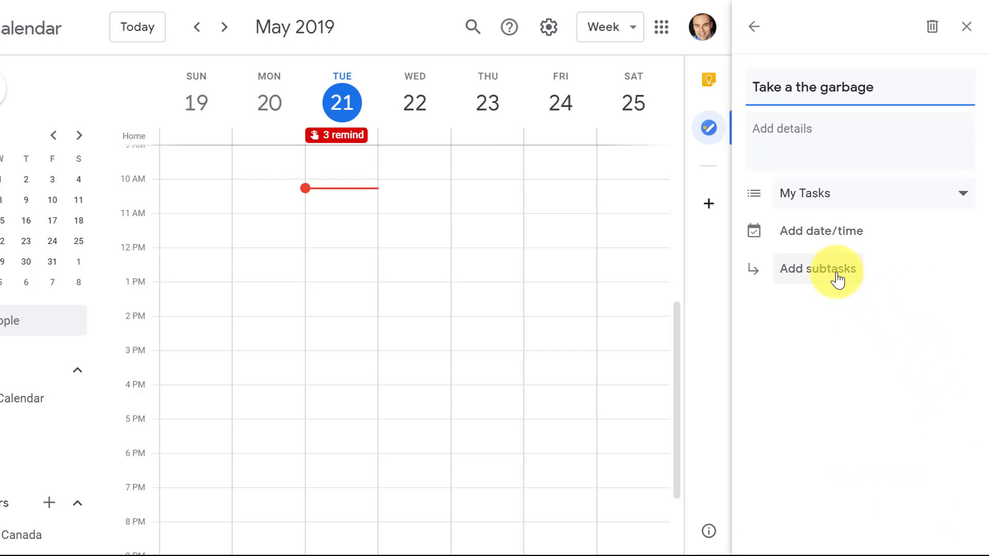
# Make the garbage task due Sunday, May 26, repeating every 1 week on Sunday
pyautogui.click(815, 240)
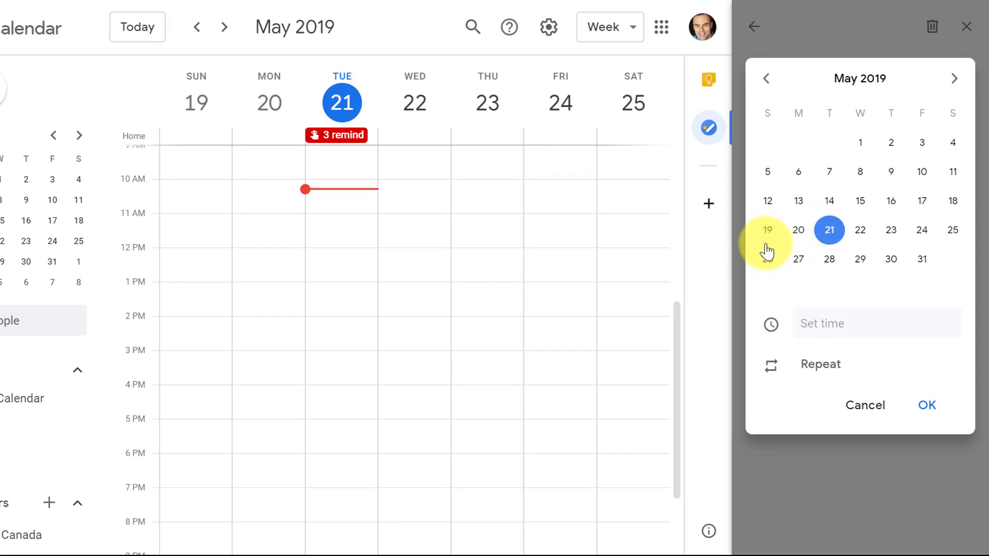
pyautogui.click(770, 265)
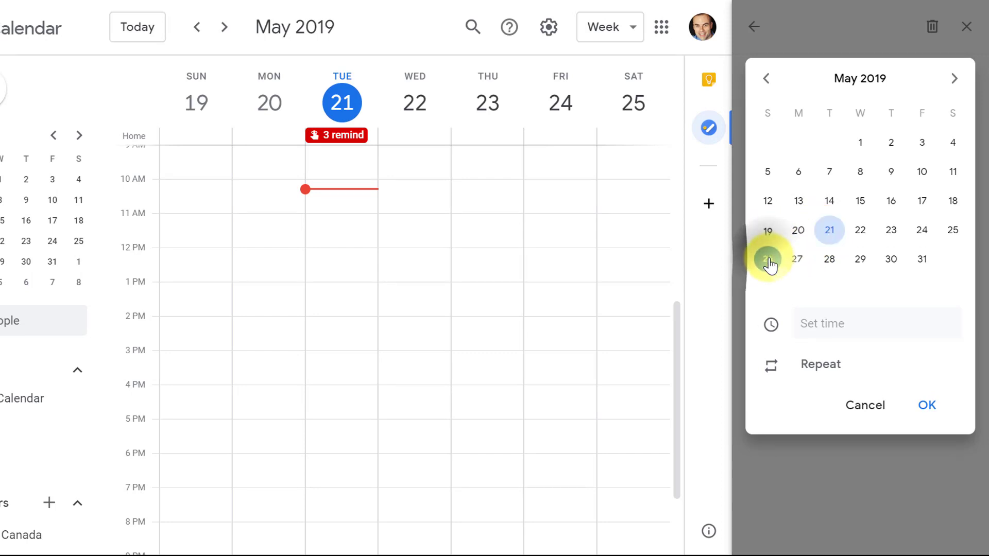
pyautogui.click(812, 367)
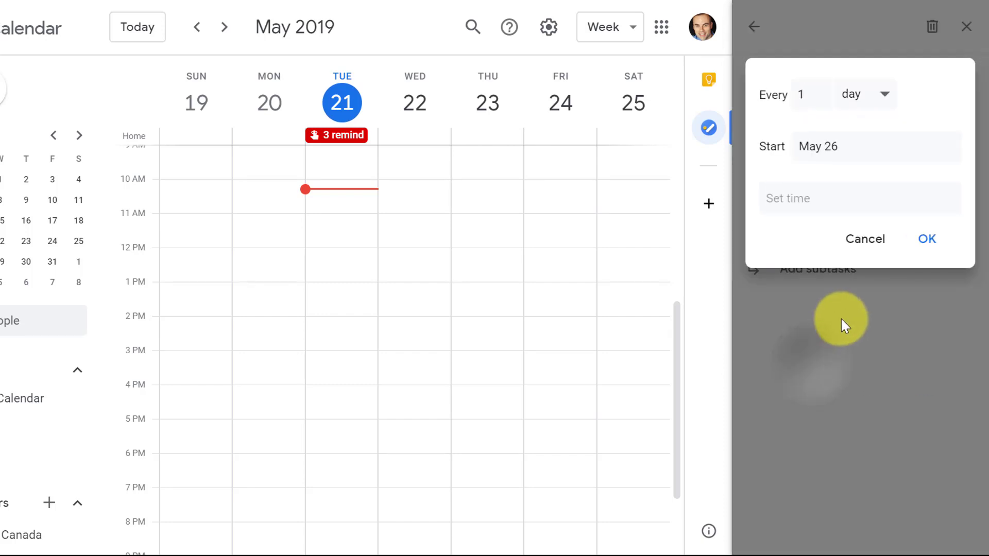
pyautogui.click(880, 99)
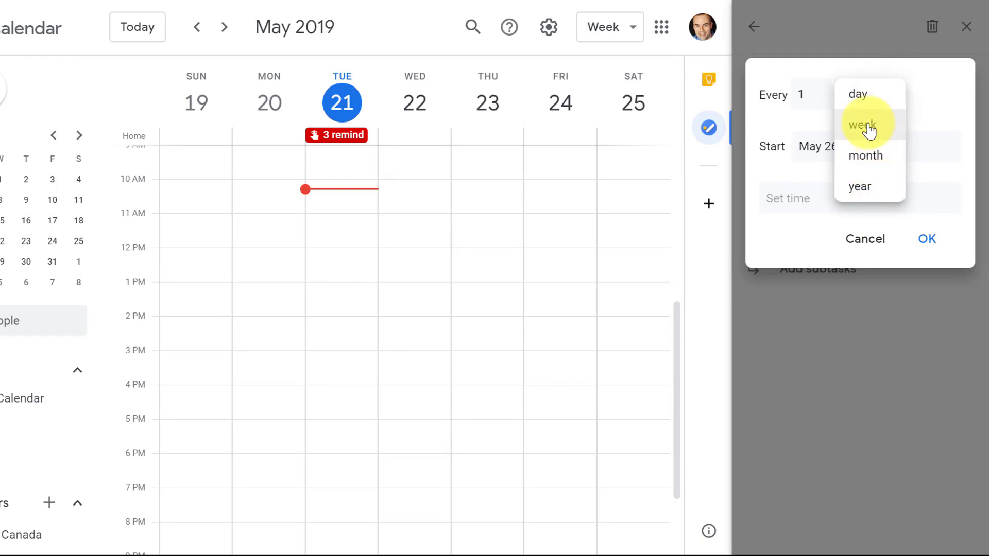
pyautogui.click(869, 128)
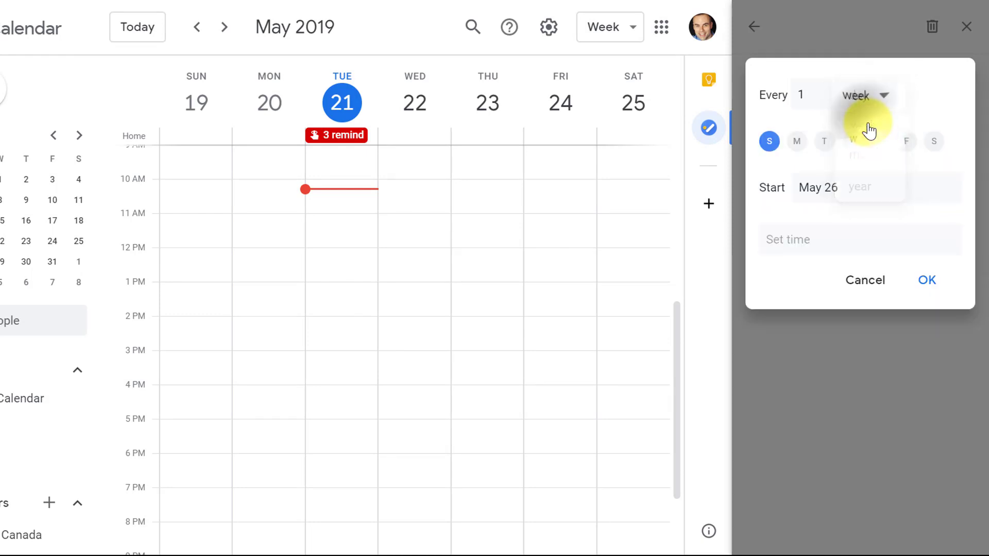
pyautogui.click(770, 143)
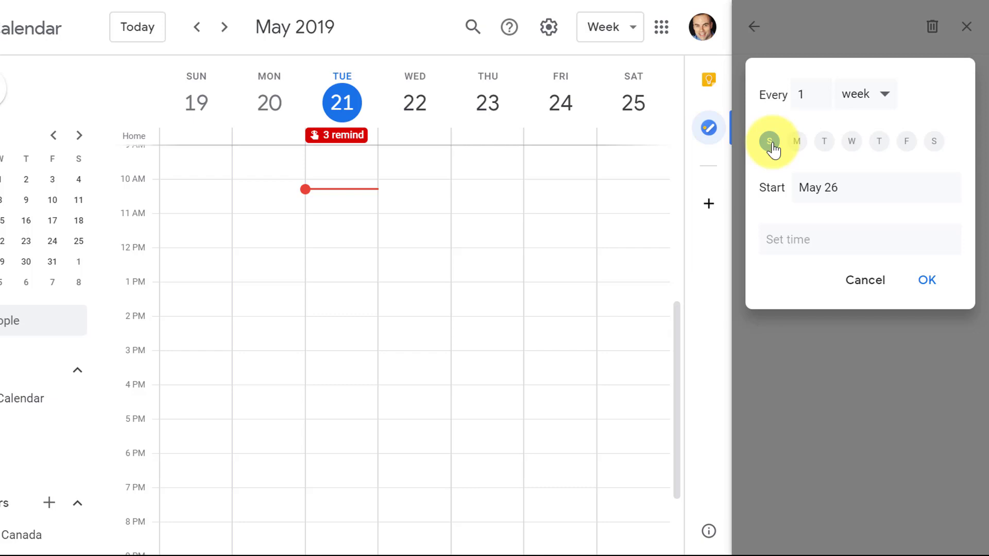
pyautogui.click(771, 143)
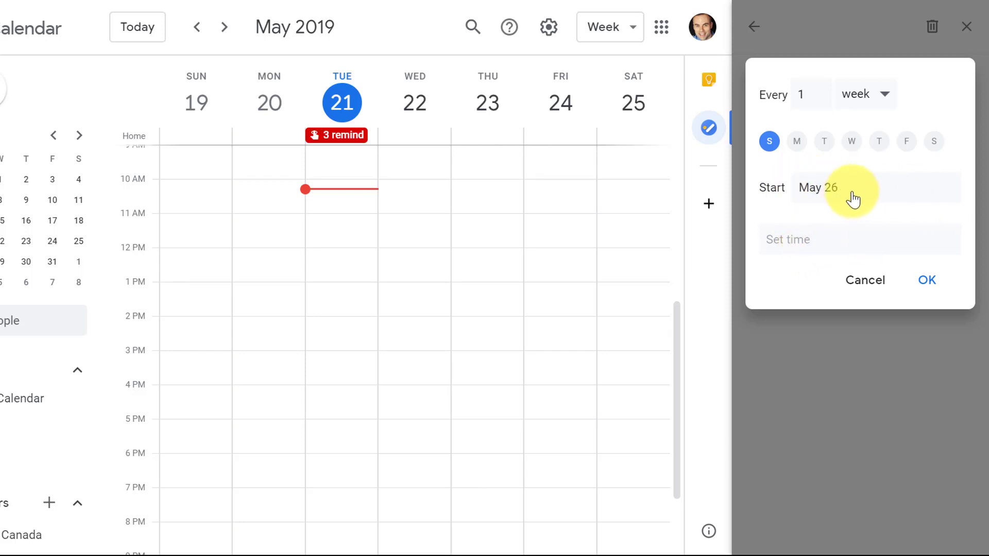
# Confirm the weekly repeat, mark the garbage task complete, and collapse the Completed section
pyautogui.click(930, 283)
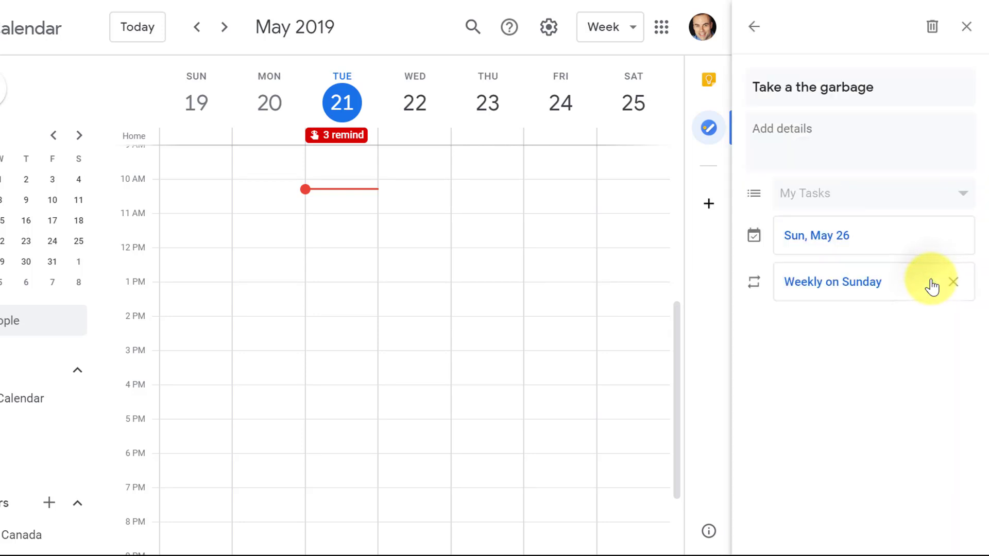
pyautogui.click(754, 26)
pyautogui.scroll(-3, 886, 361)
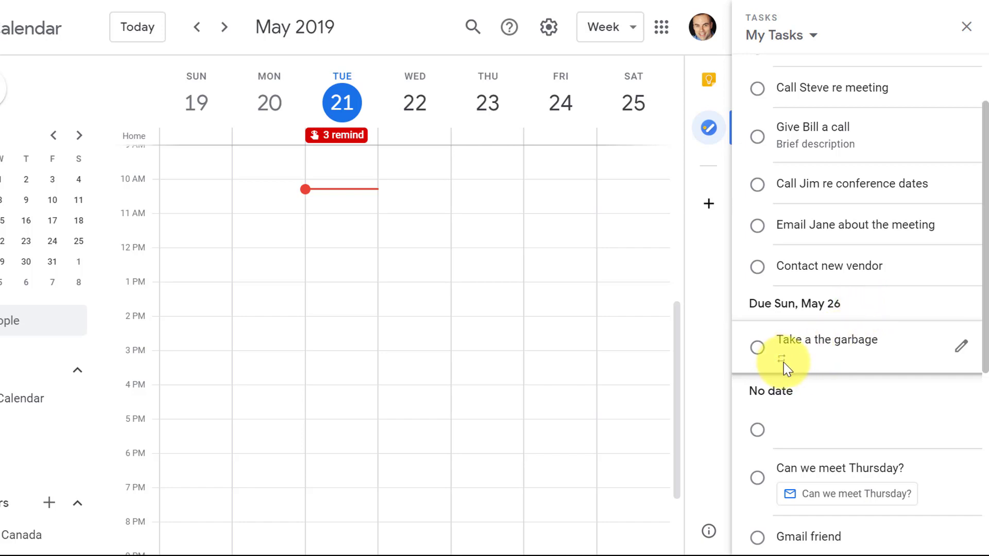
pyautogui.click(758, 350)
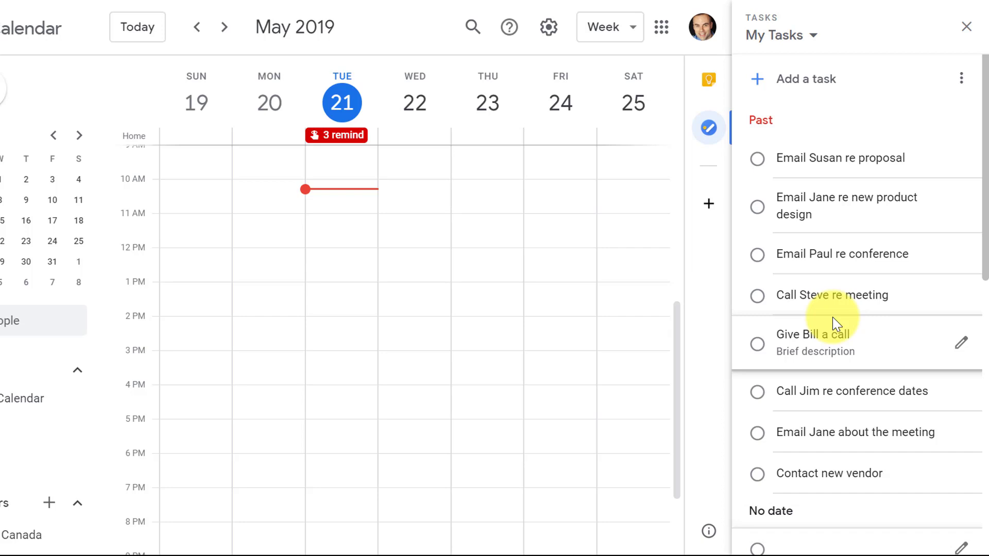
pyautogui.scroll(-9, 833, 317)
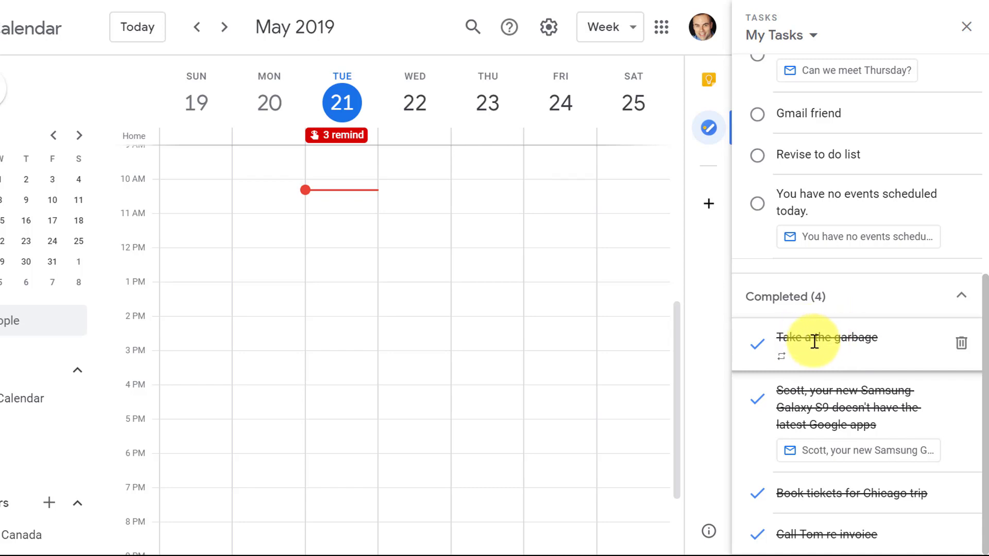
pyautogui.click(961, 295)
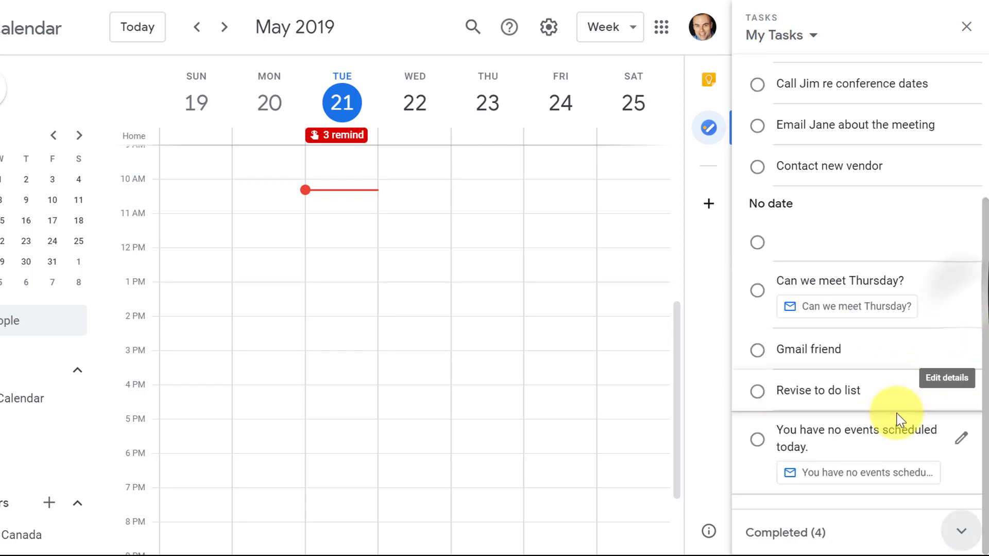
pyautogui.scroll(6, 898, 420)
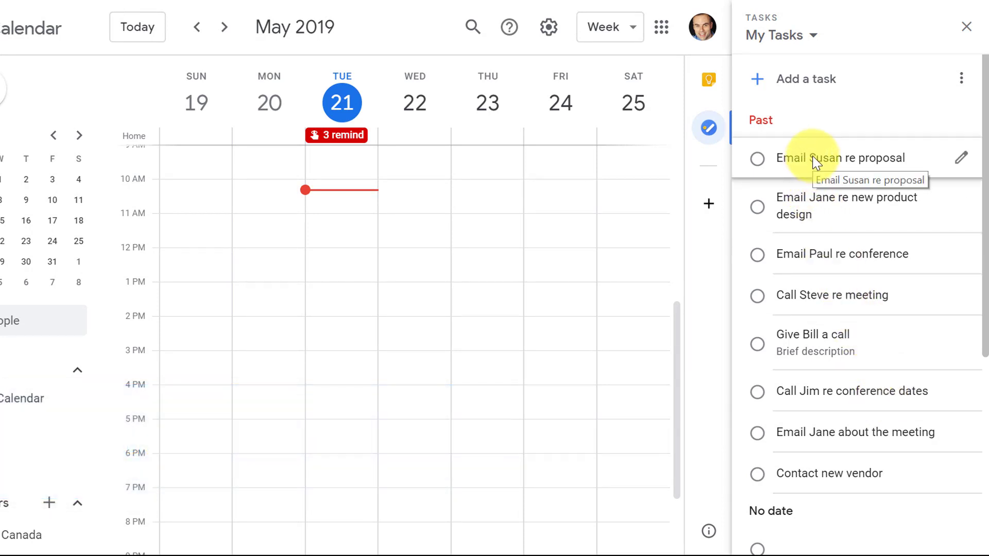
# Change the 'Email Susan re proposal' due date to May 22, 2019
pyautogui.click(961, 158)
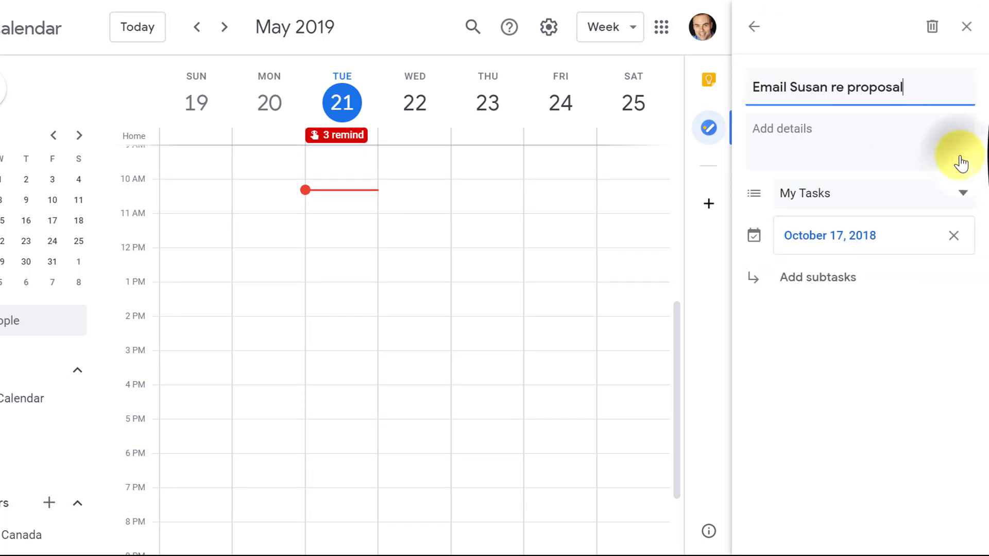
pyautogui.click(845, 236)
pyautogui.click(952, 85)
pyautogui.click(952, 84)
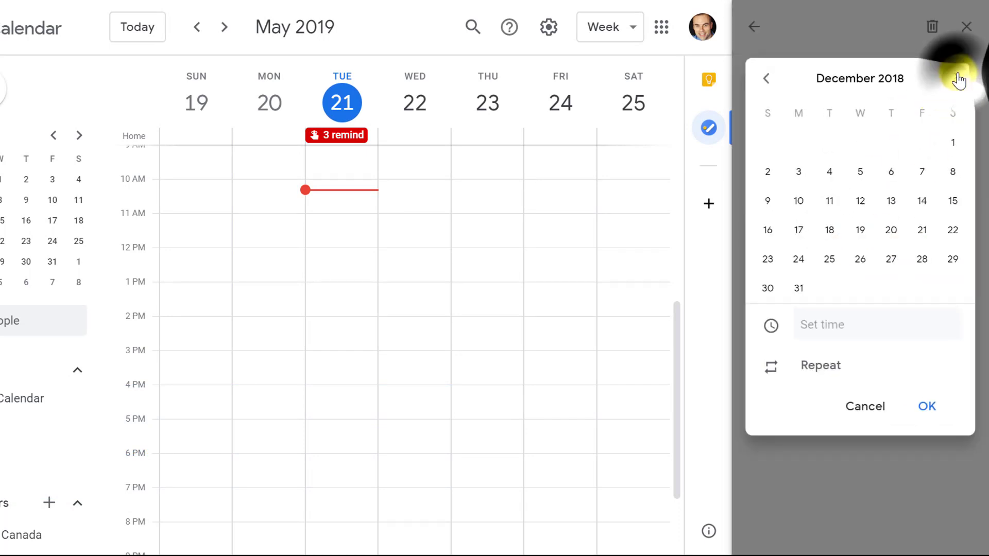
pyautogui.click(953, 82)
pyautogui.click(956, 82)
pyautogui.click(958, 81)
pyautogui.click(958, 81)
pyautogui.click(958, 81)
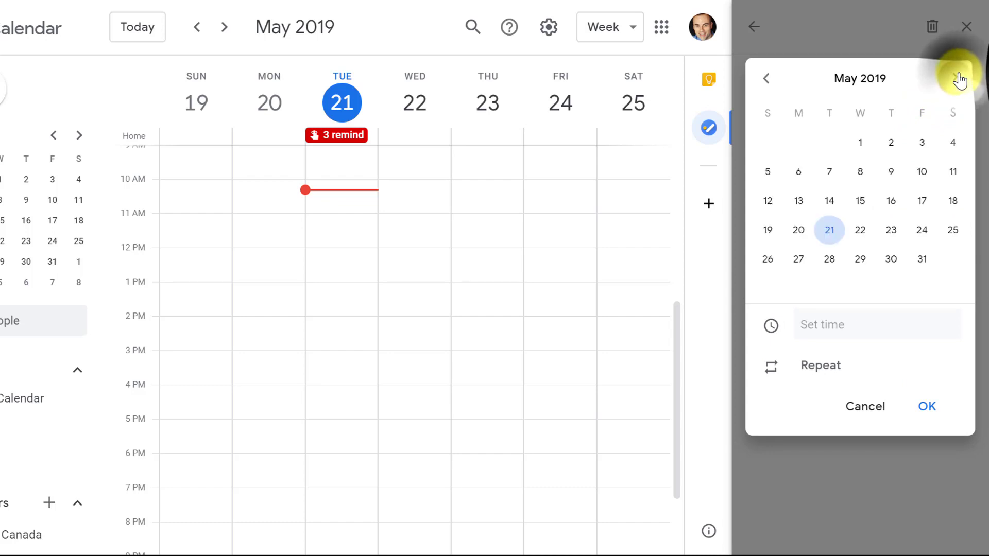
pyautogui.click(860, 232)
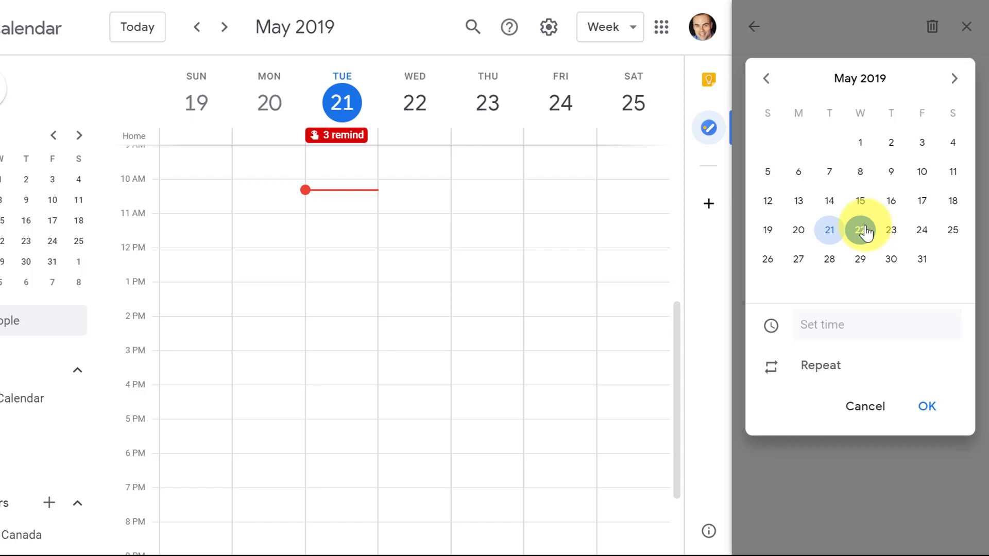
# Set the proposal task's due time to 9:30 AM and confirm
pyautogui.click(824, 325)
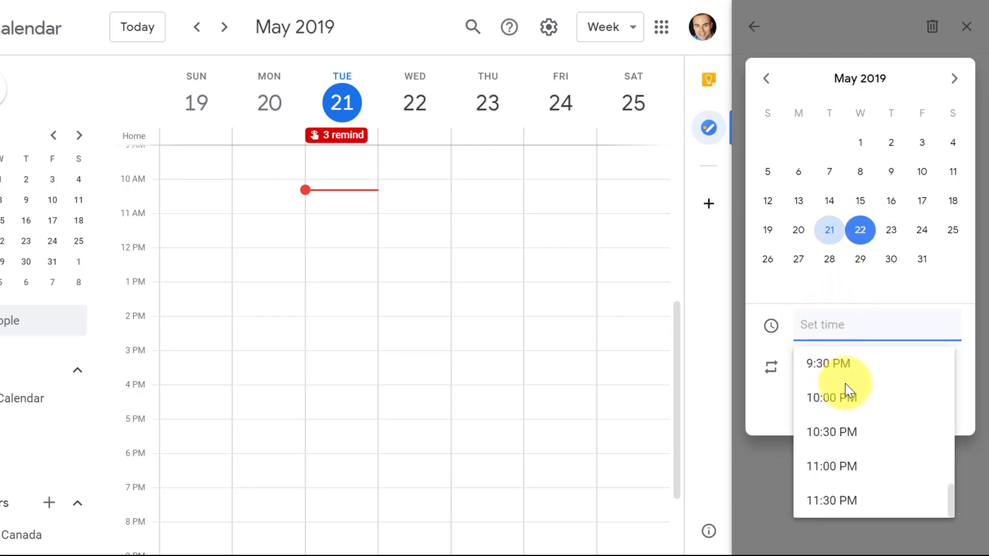
pyautogui.scroll(5, 853, 391)
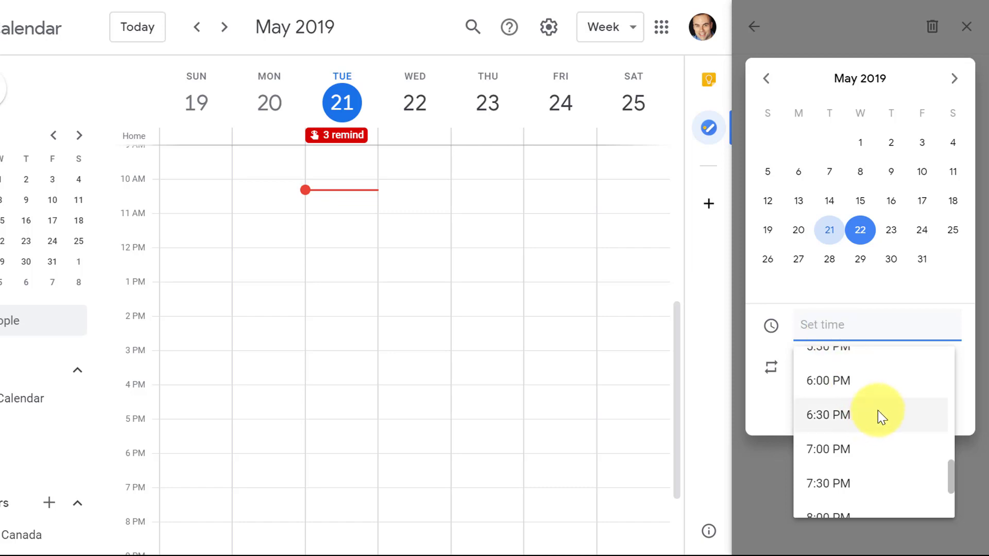
pyautogui.scroll(9, 881, 416)
pyautogui.scroll(3, 881, 416)
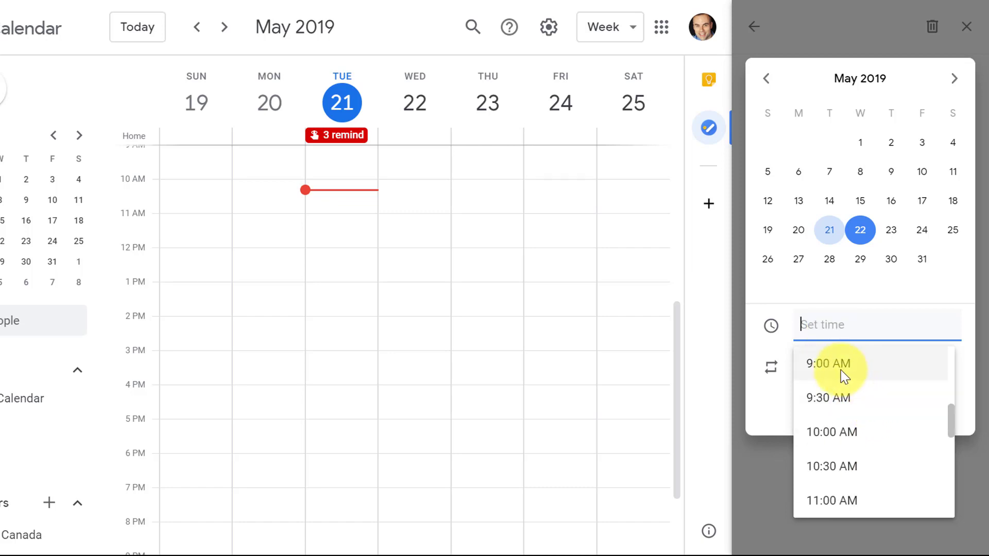
pyautogui.click(823, 397)
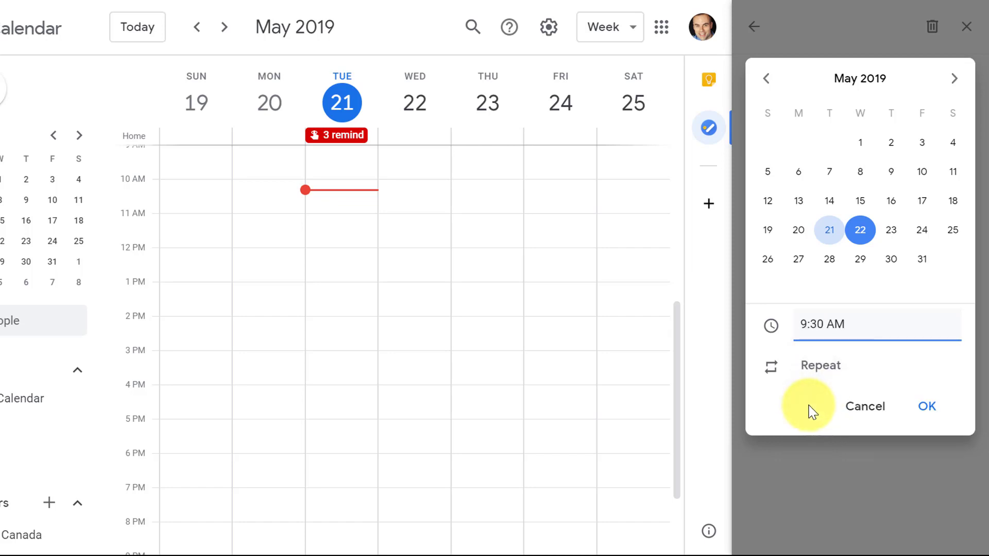
pyautogui.click(927, 407)
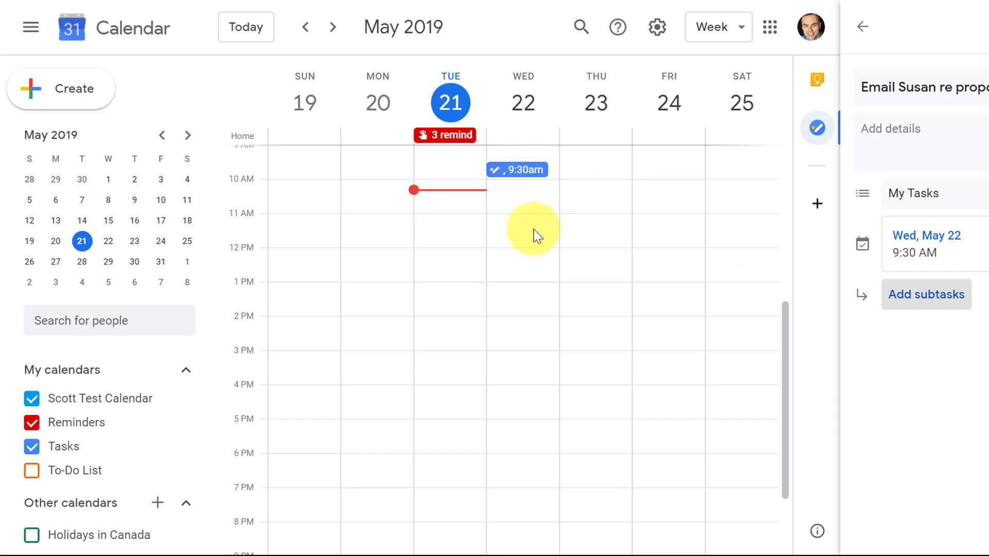
pyautogui.scroll(3, 532, 232)
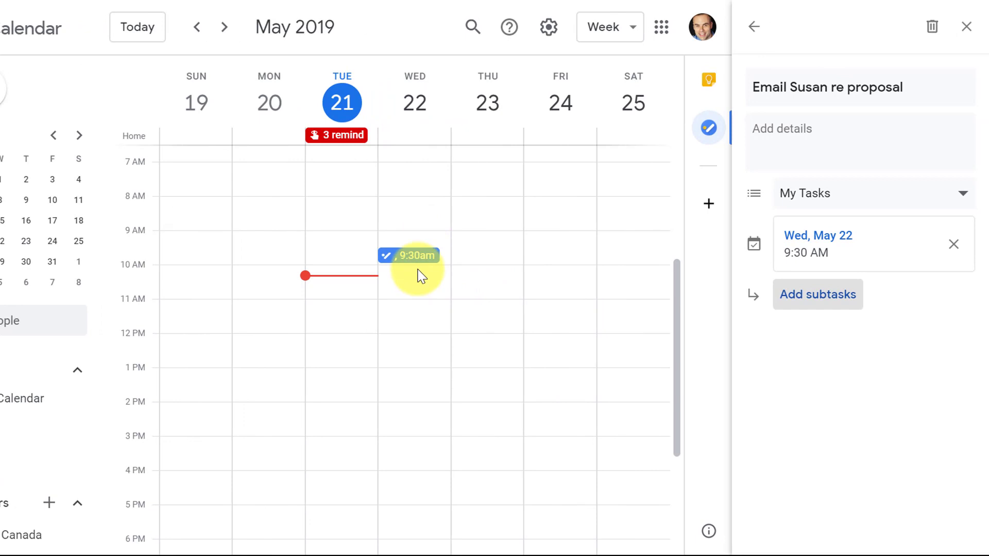
pyautogui.click(752, 29)
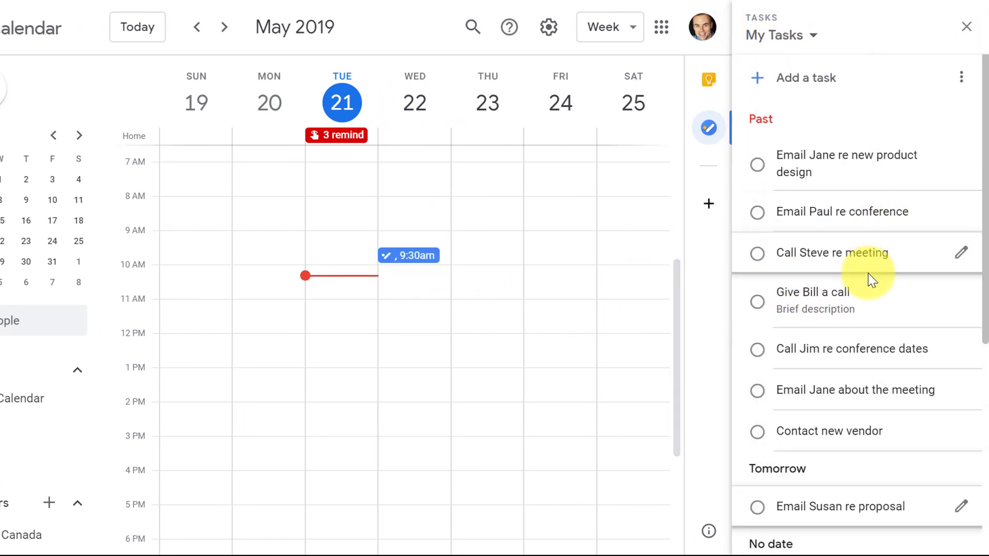
pyautogui.scroll(-3, 813, 270)
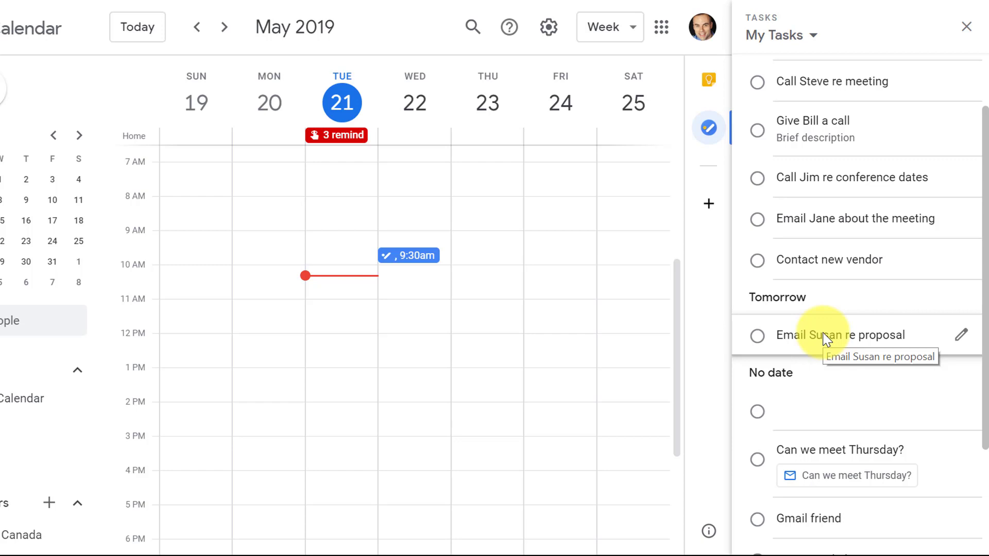
pyautogui.scroll(3, 832, 330)
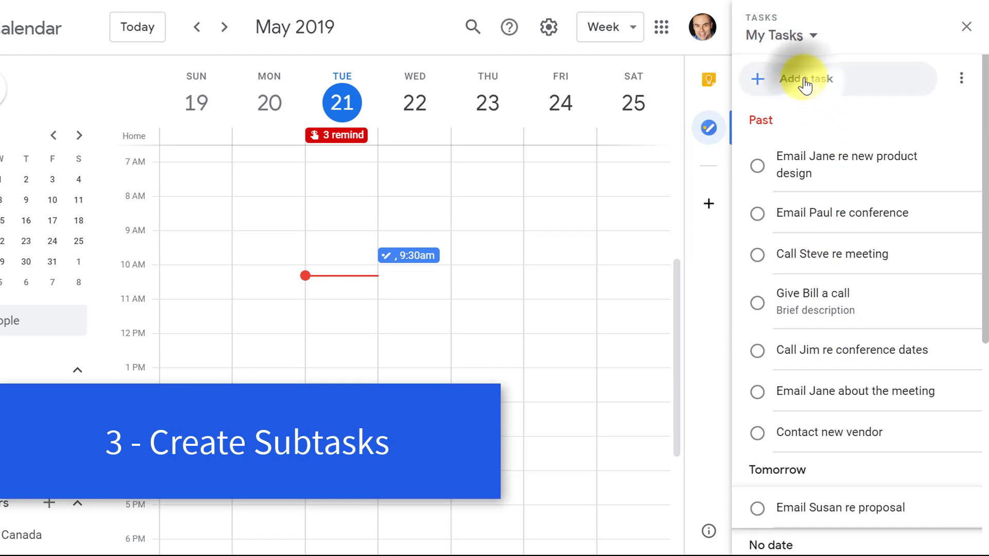
# Add a new task named 'Mini- Project' to My Tasks
pyautogui.scroll(-1, 805, 85)
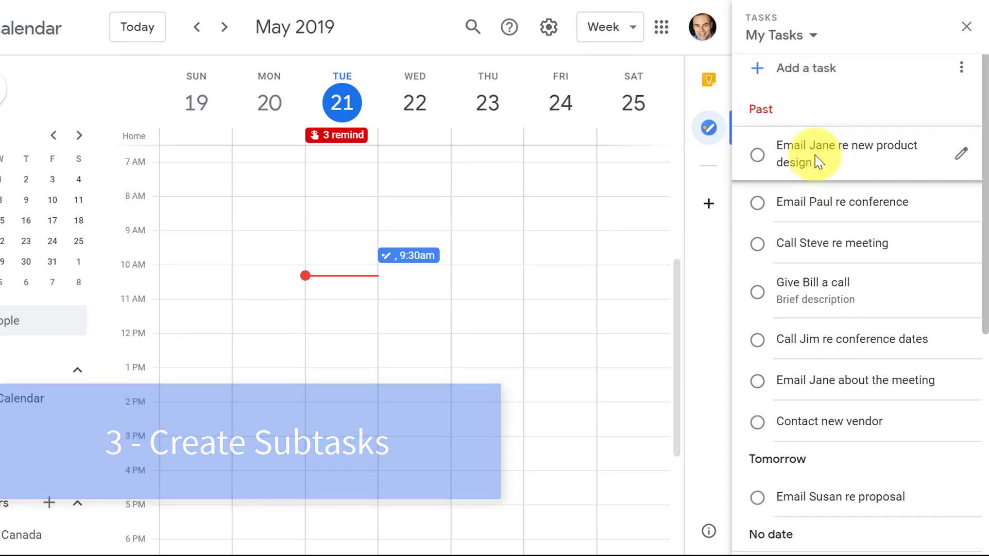
pyautogui.click(783, 72)
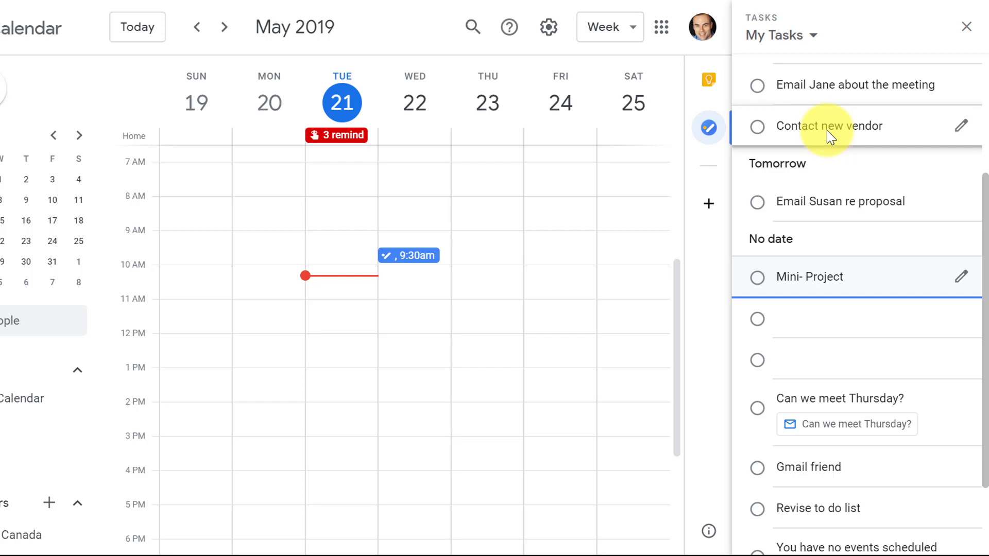
pyautogui.click(958, 279)
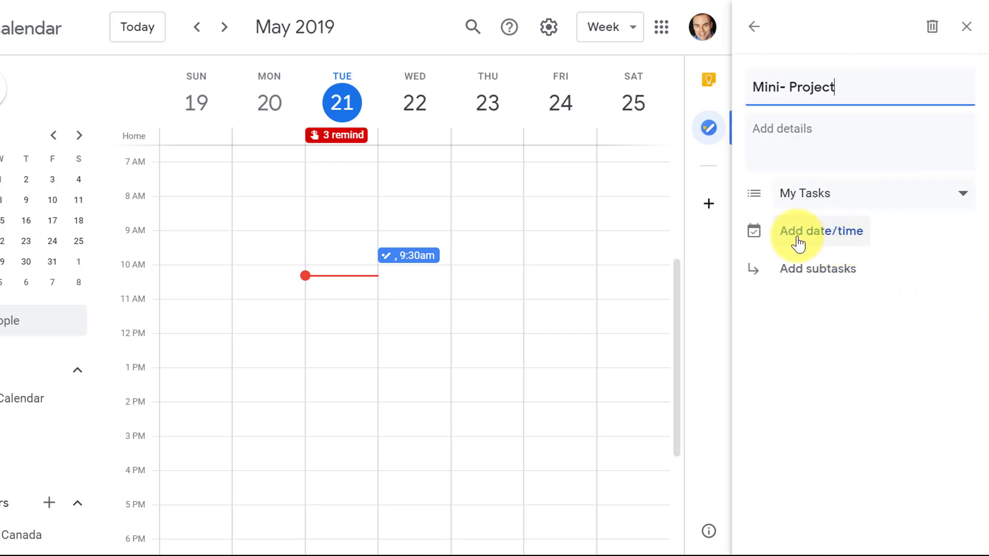
# Give Mini- Project the subtasks Mini Task 1, Mini Task 2 and Mini Task 3
pyautogui.click(800, 277)
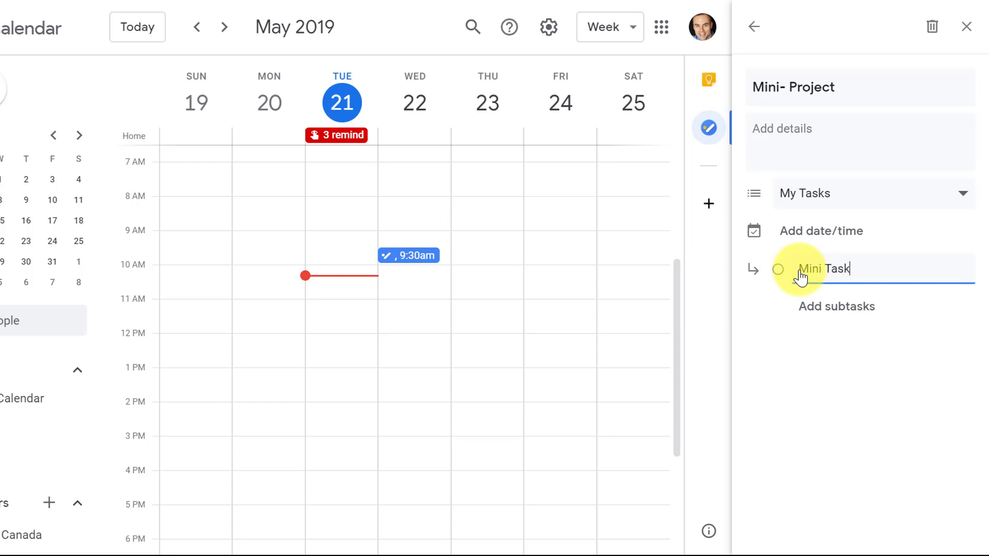
pyautogui.press('Return')
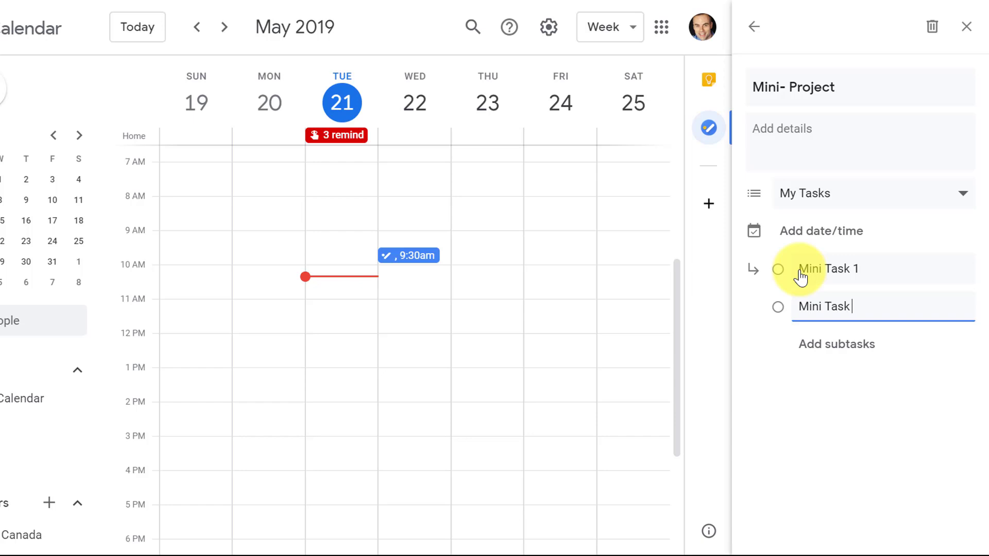
pyautogui.press('Return')
pyautogui.write('Mini Task 3')
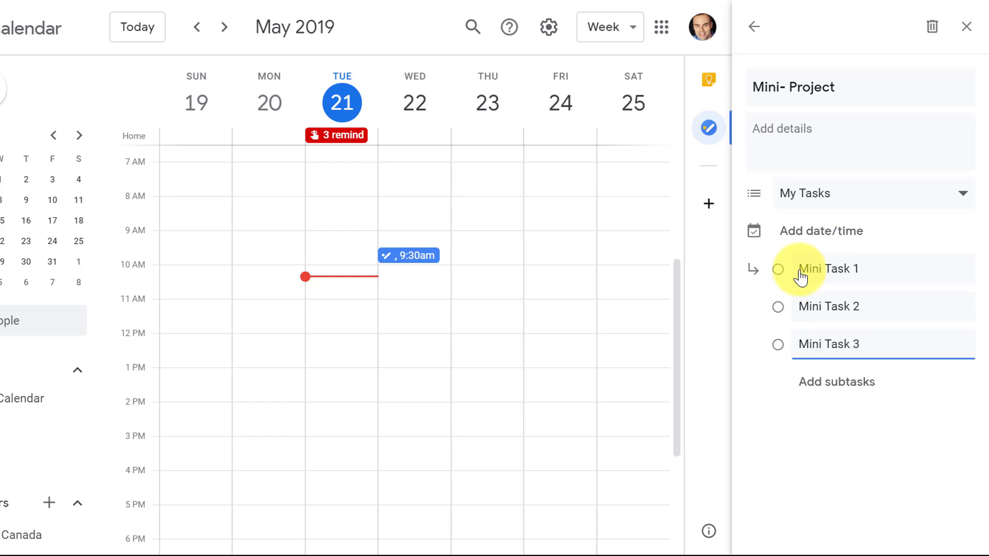
pyautogui.click(831, 443)
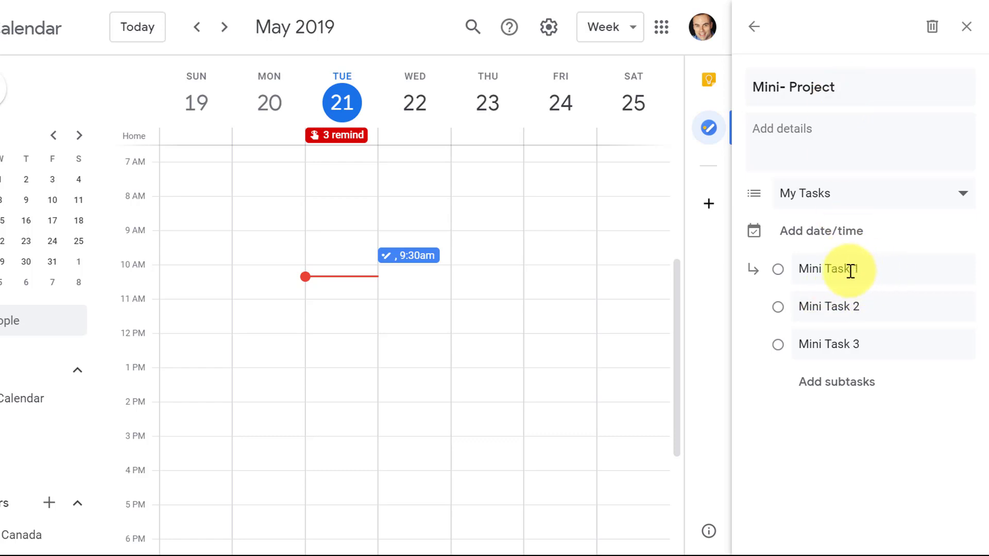
pyautogui.click(760, 32)
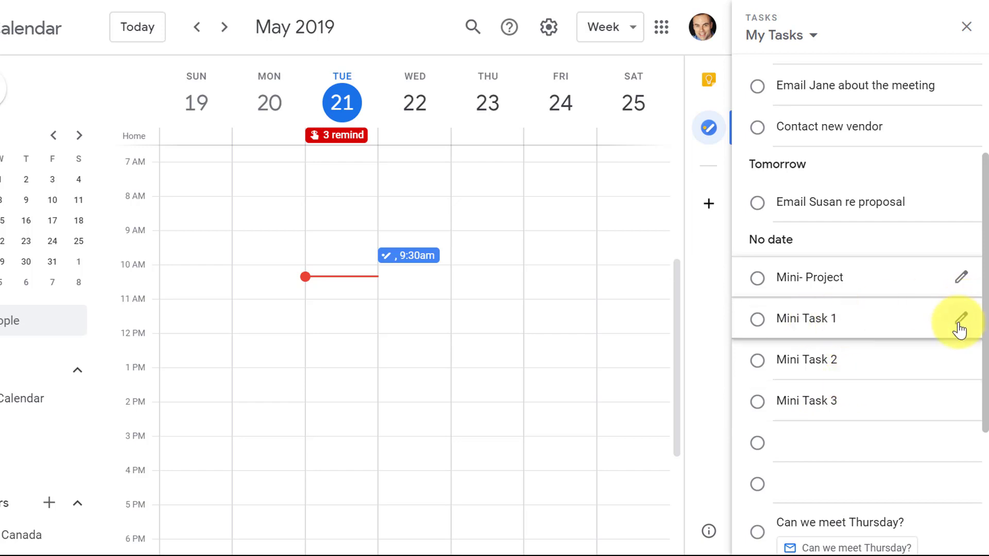
pyautogui.click(962, 321)
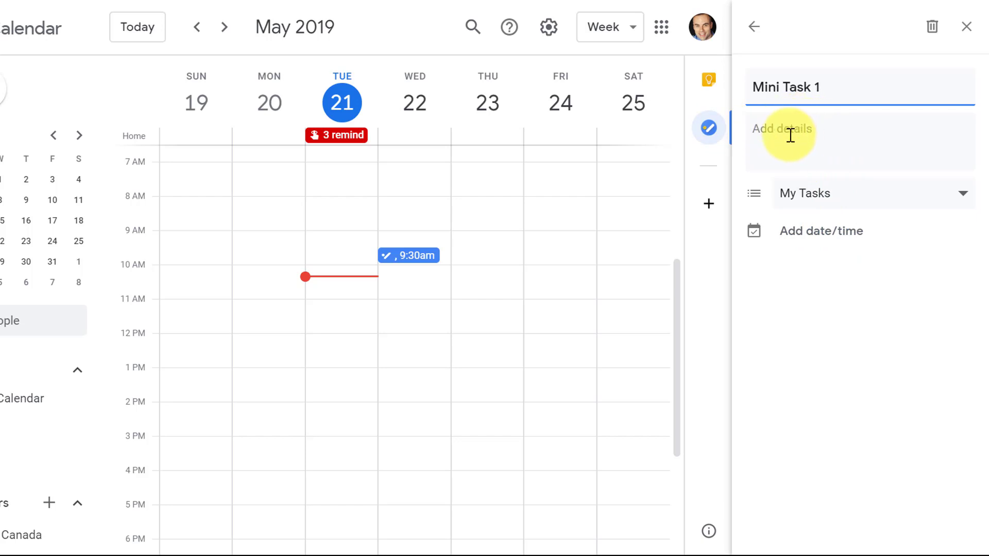
pyautogui.click(754, 26)
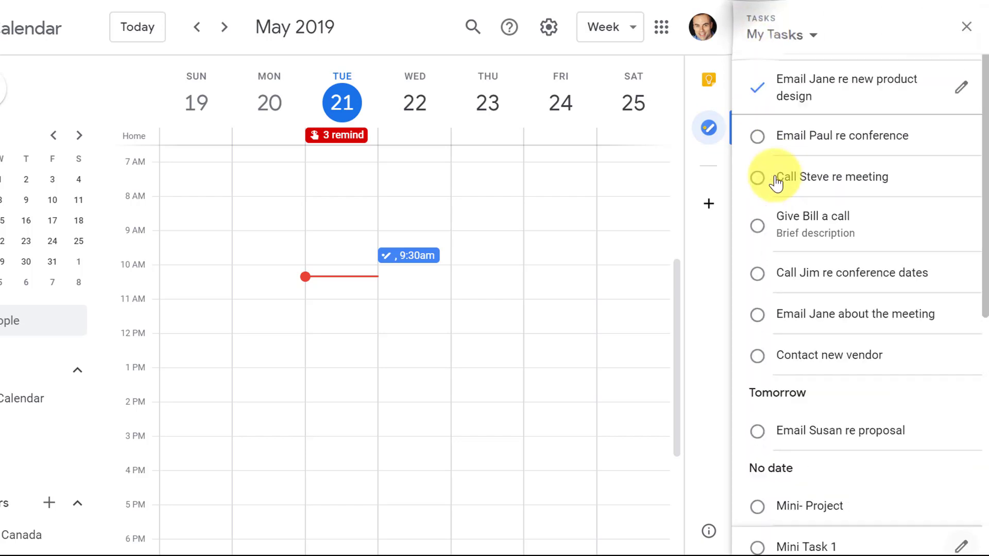
pyautogui.scroll(-5, 776, 181)
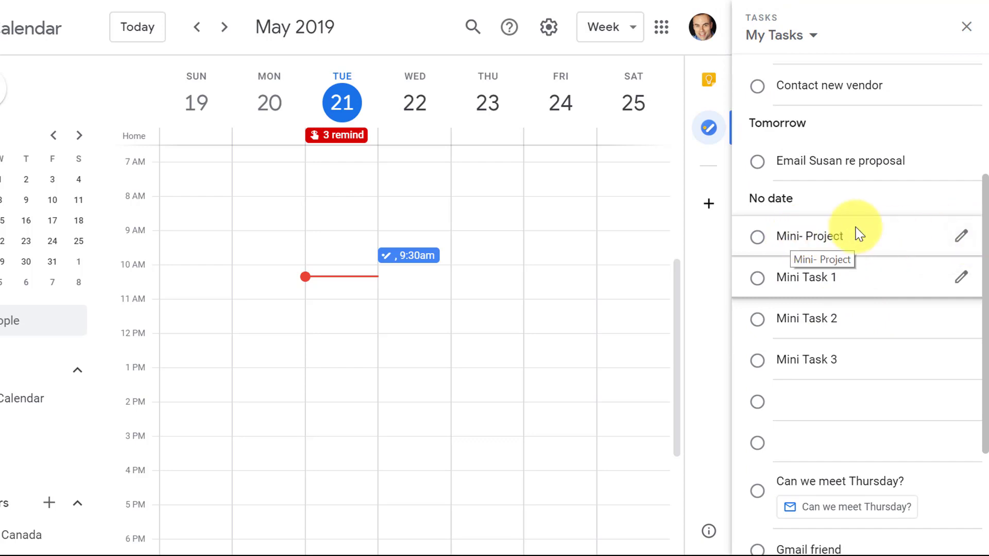
# Set Mini- Project's due date to Friday, May 31 and return to the list
pyautogui.click(961, 236)
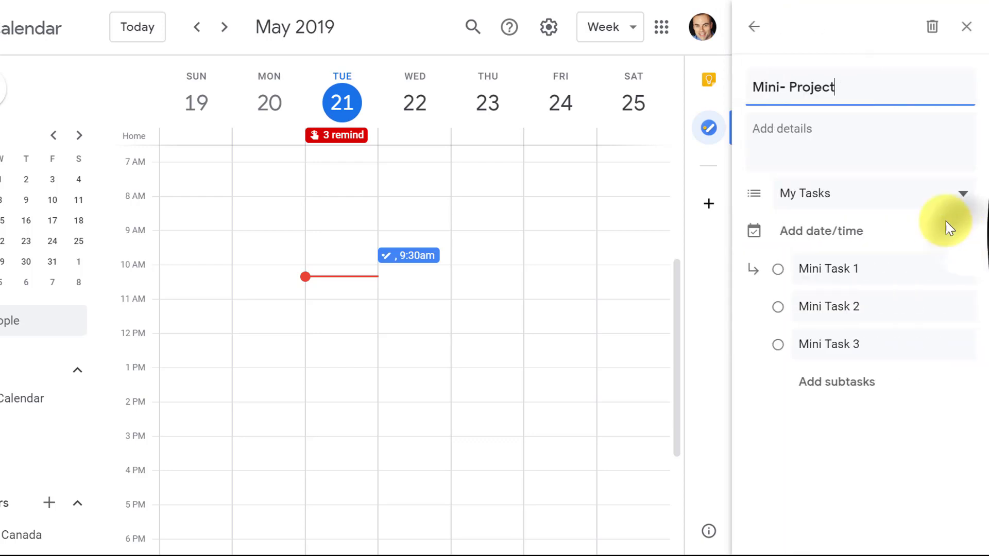
pyautogui.click(810, 233)
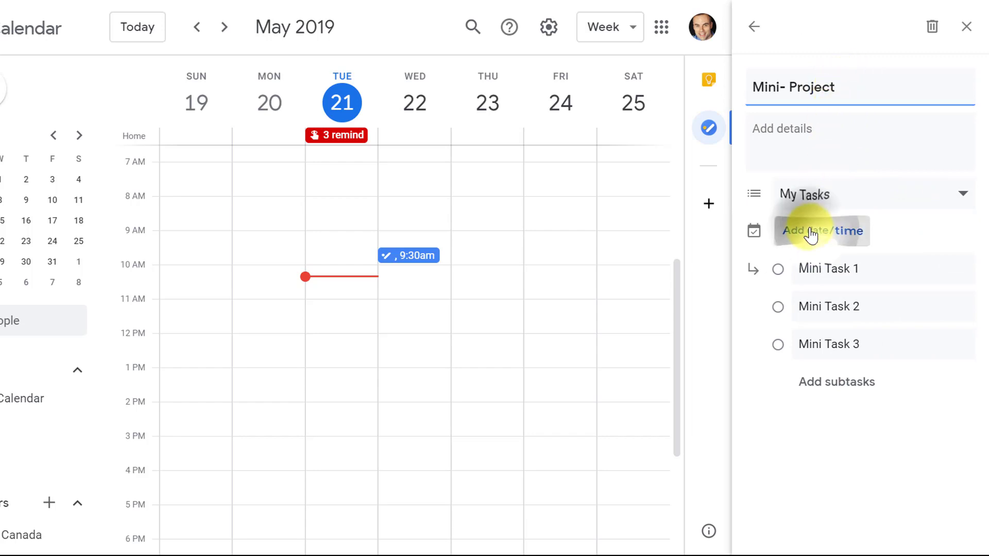
pyautogui.click(923, 262)
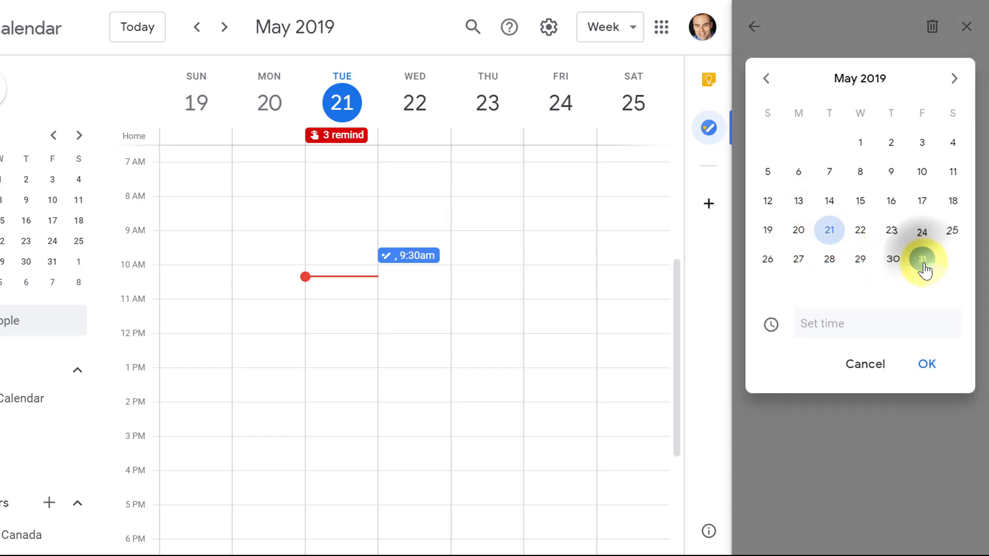
pyautogui.click(925, 364)
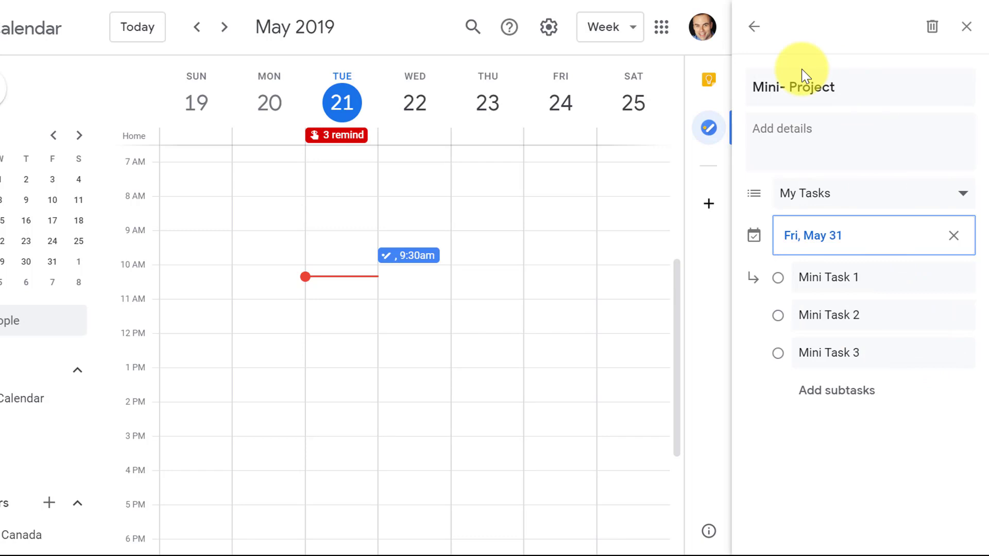
pyautogui.click(754, 26)
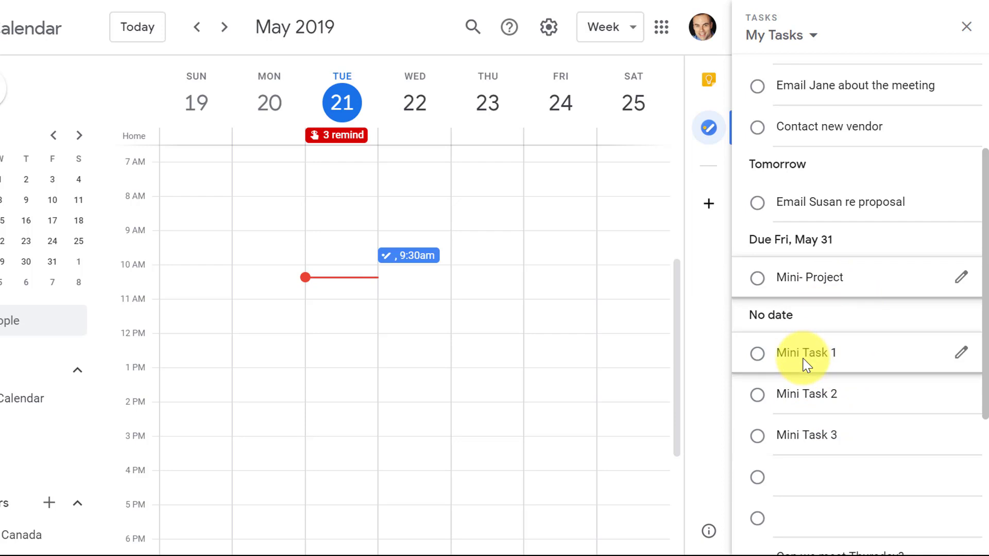
# Open Mini- Project's subtasks and tick Mini Task 2 as completed
pyautogui.click(837, 355)
pyautogui.click(959, 355)
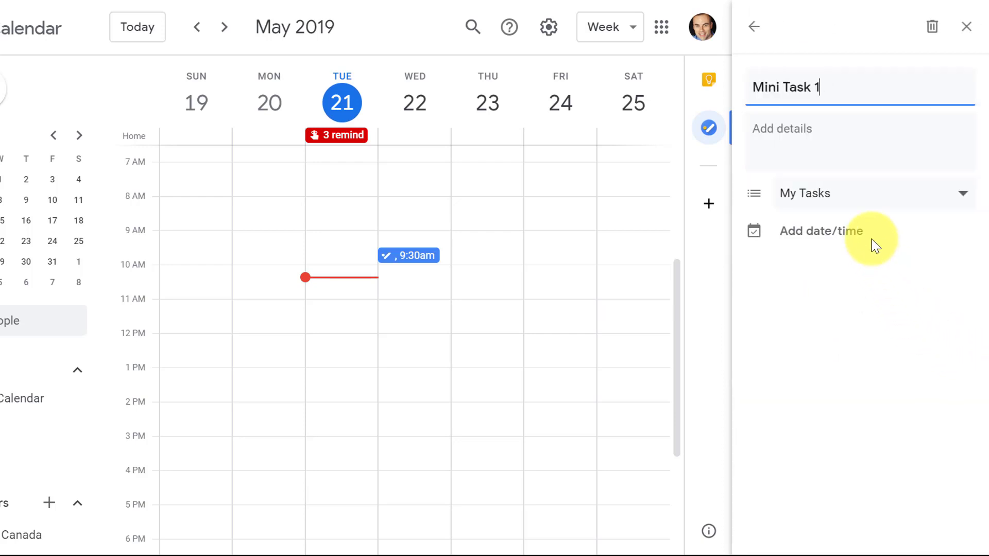
pyautogui.click(754, 26)
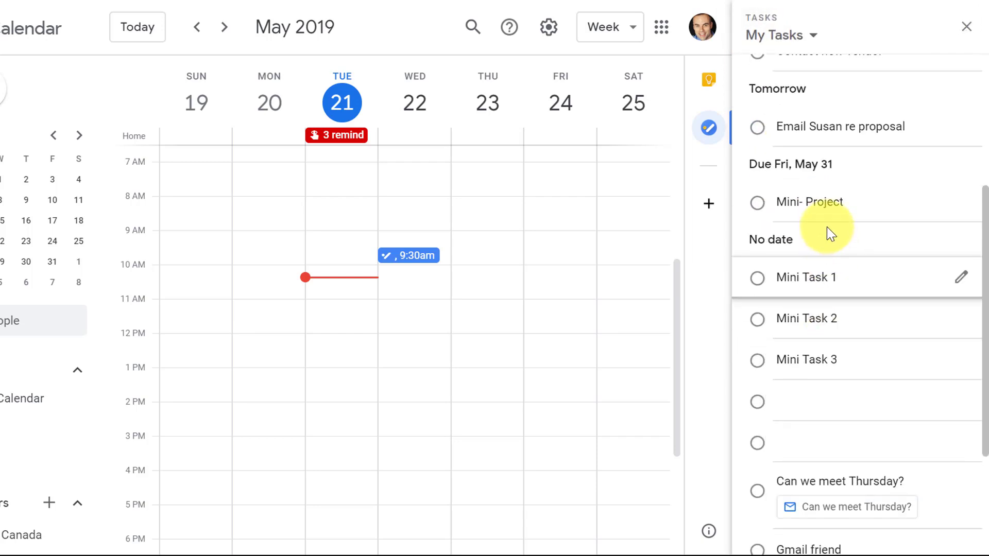
pyautogui.click(962, 204)
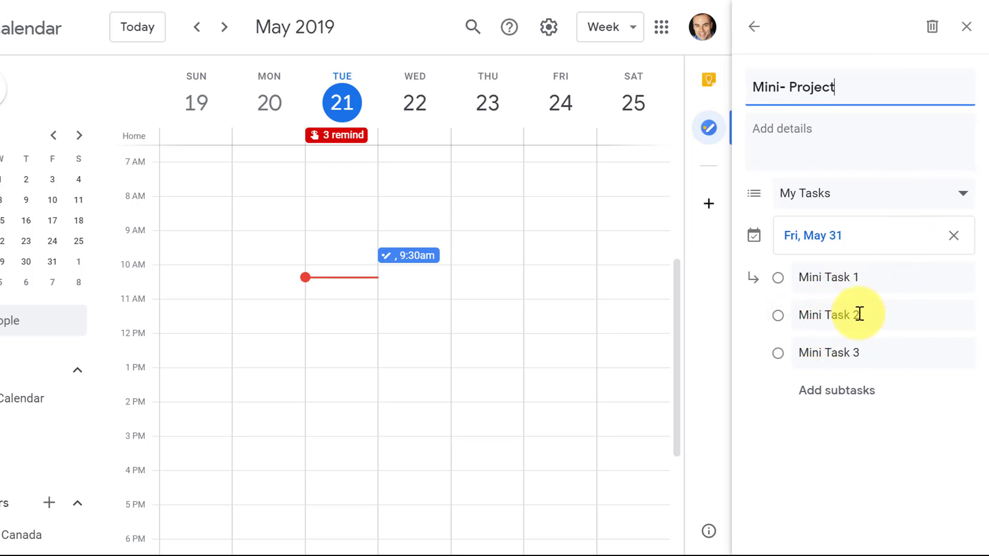
pyautogui.click(780, 316)
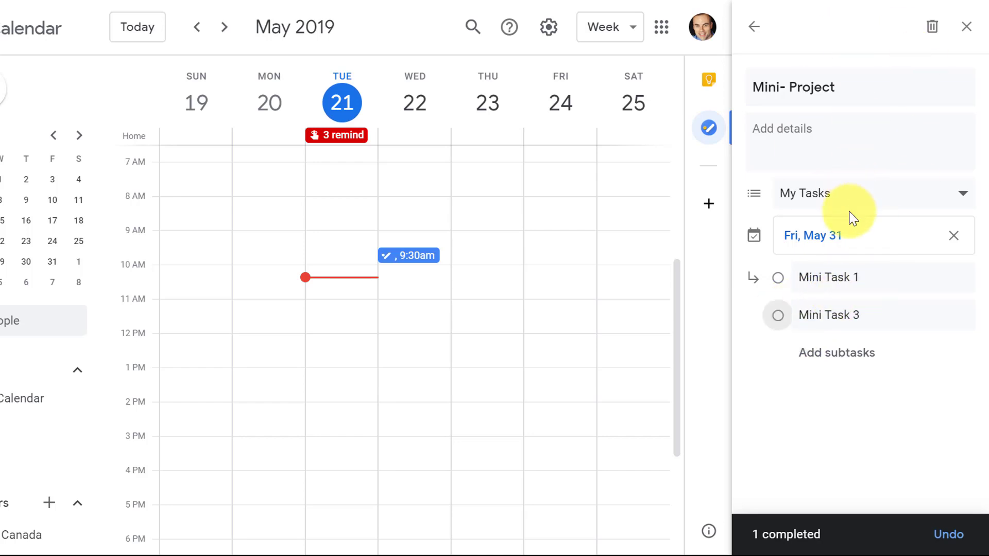
# From the task-list dropdown, create an empty list called 'Brand New List'
pyautogui.click(755, 37)
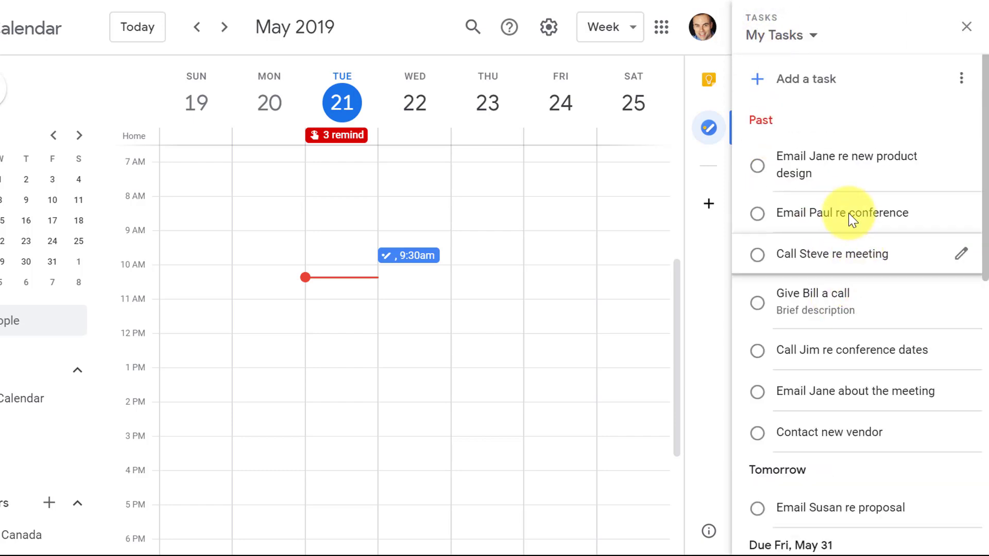
pyautogui.click(814, 39)
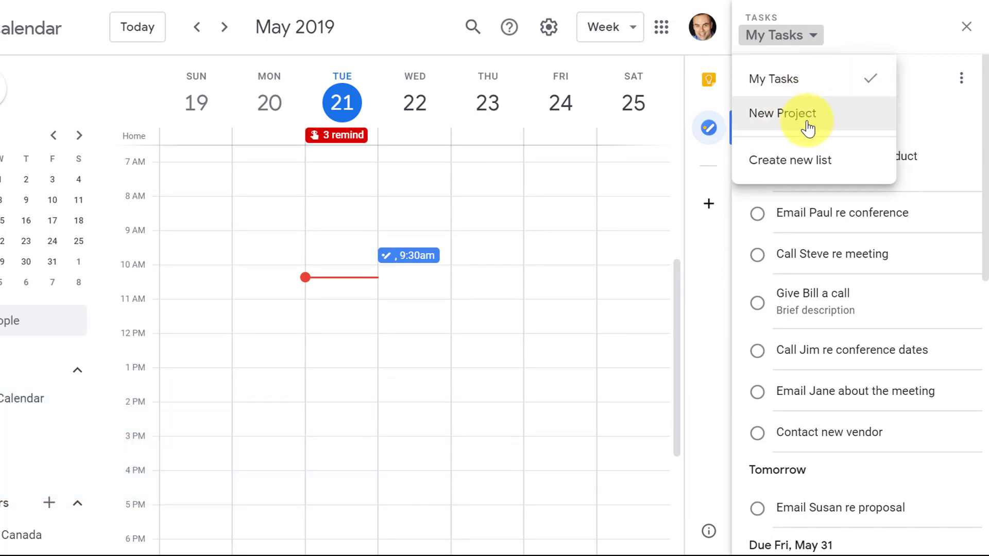
pyautogui.click(790, 166)
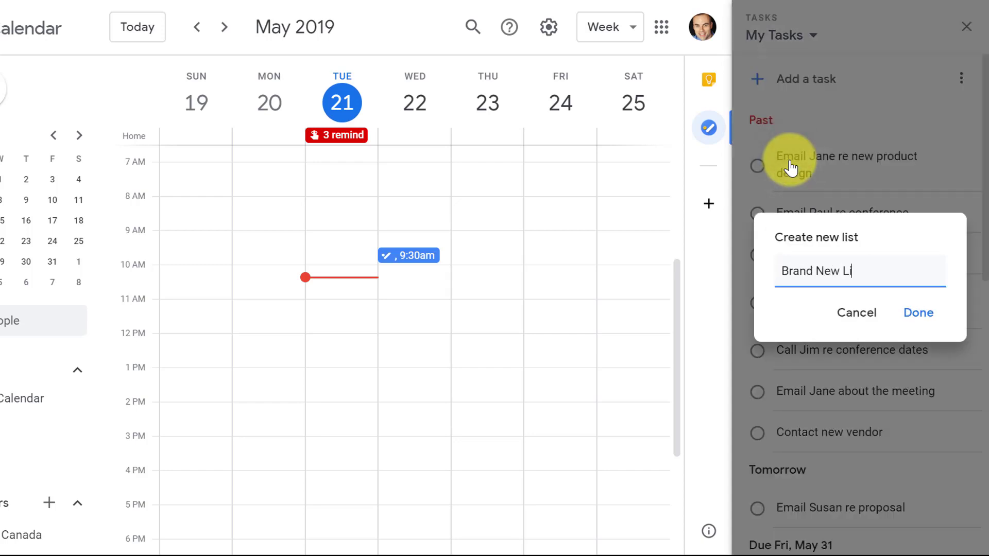
pyautogui.click(917, 314)
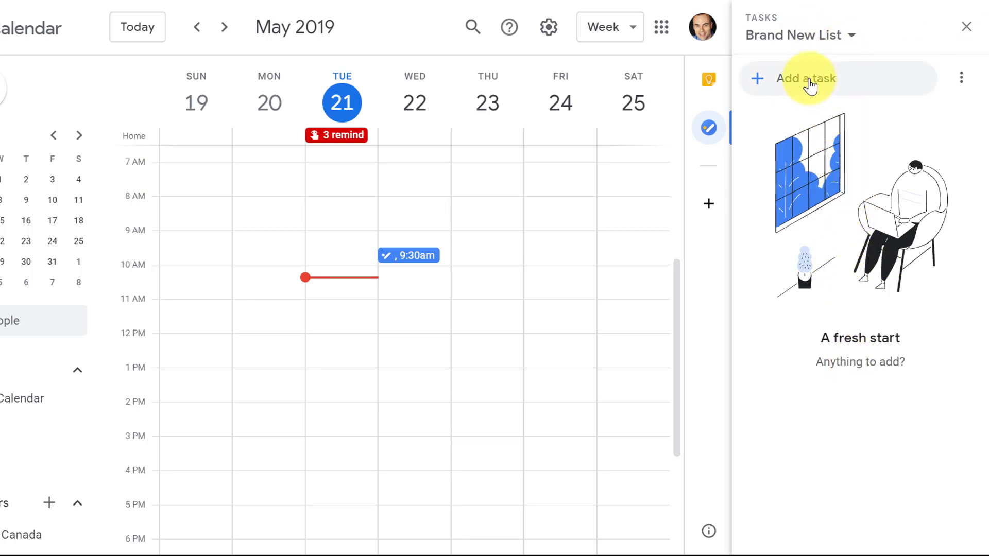
# Add 'New task for Monday' to Brand New List, then move it into My Tasks
pyautogui.click(810, 84)
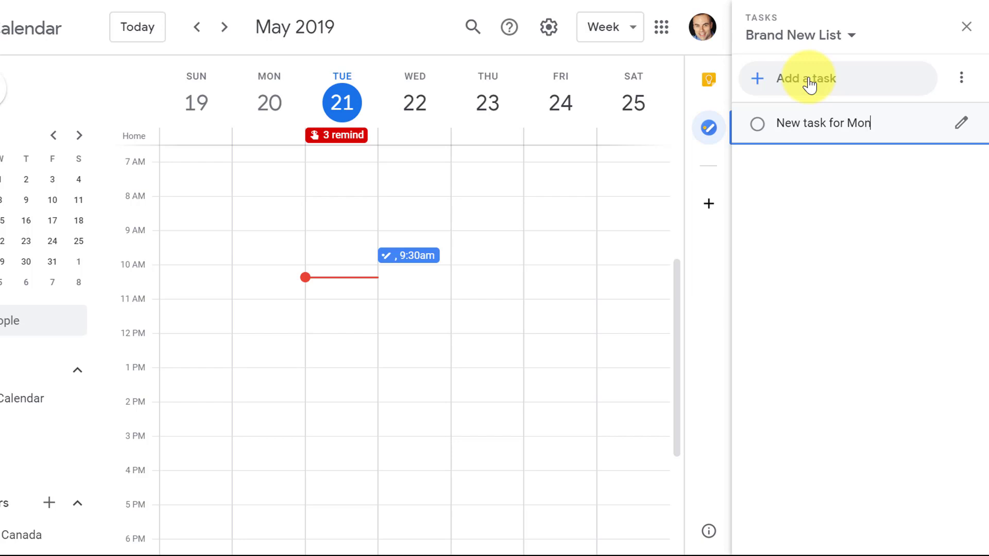
pyautogui.click(841, 266)
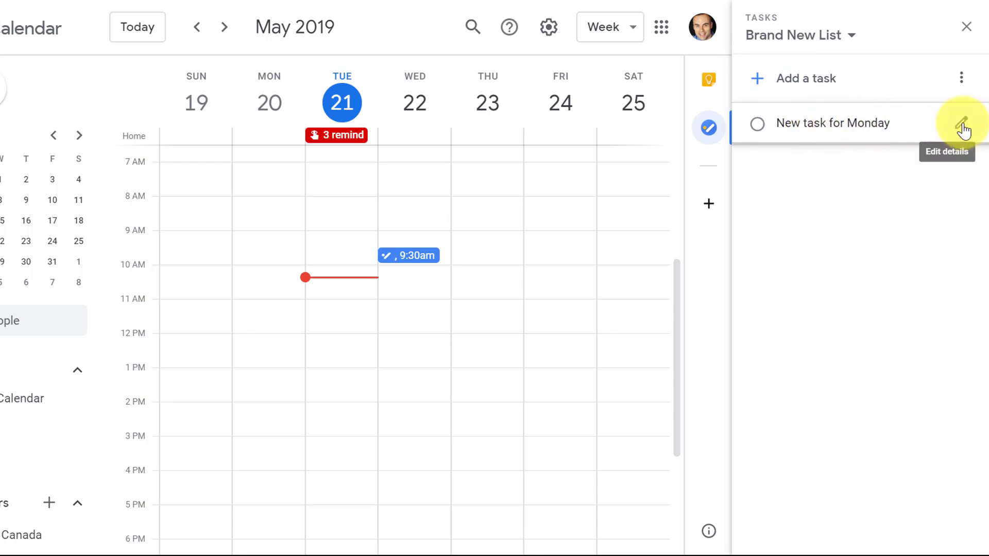
pyautogui.click(962, 126)
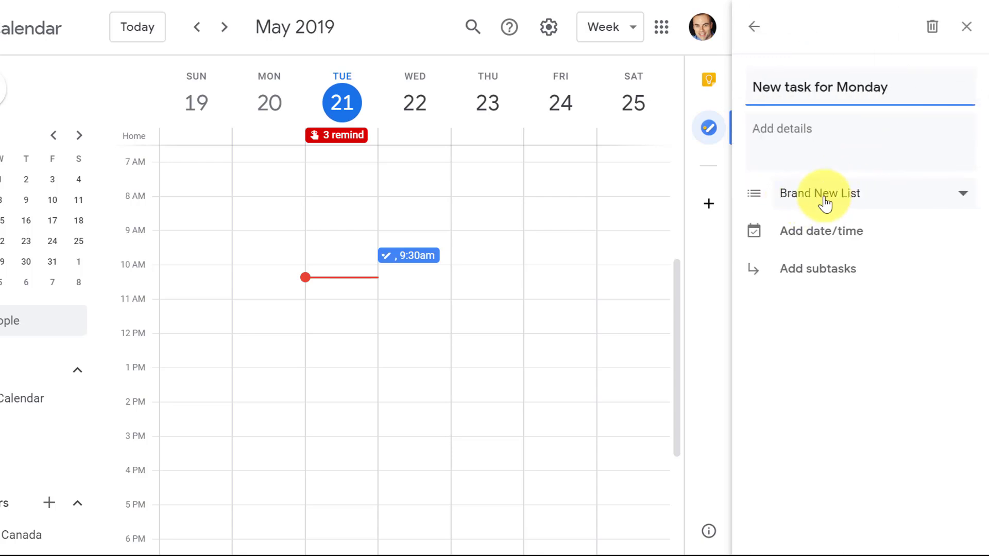
pyautogui.click(878, 203)
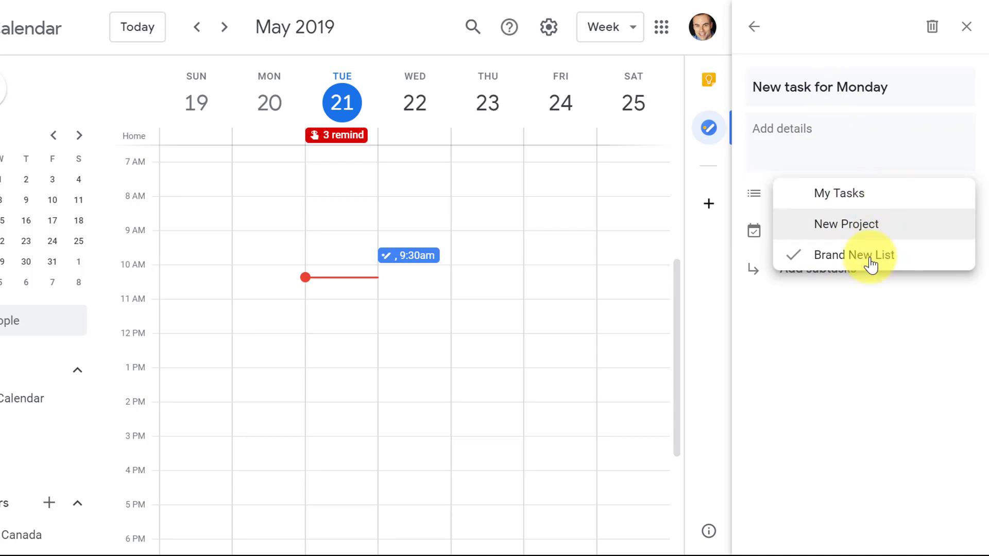
pyautogui.click(826, 199)
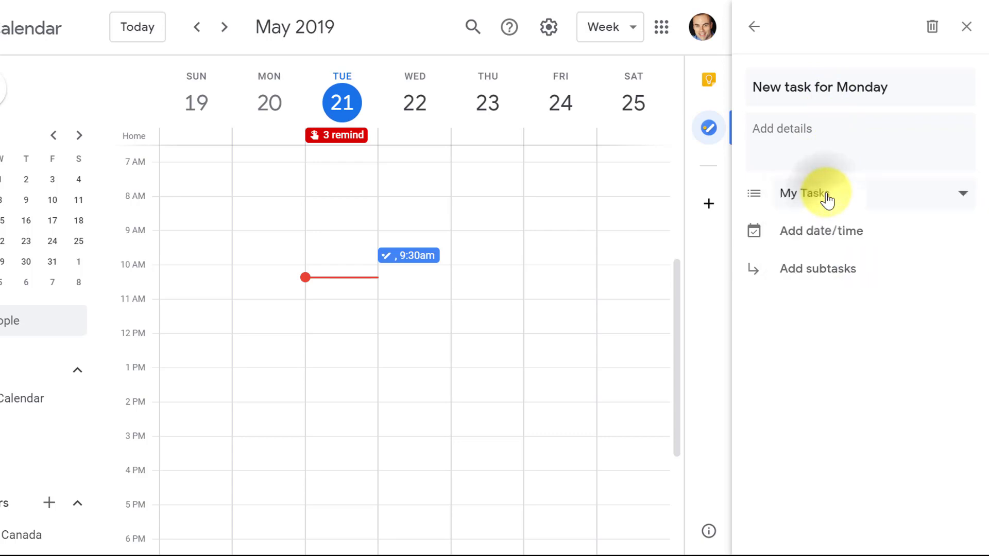
pyautogui.click(755, 26)
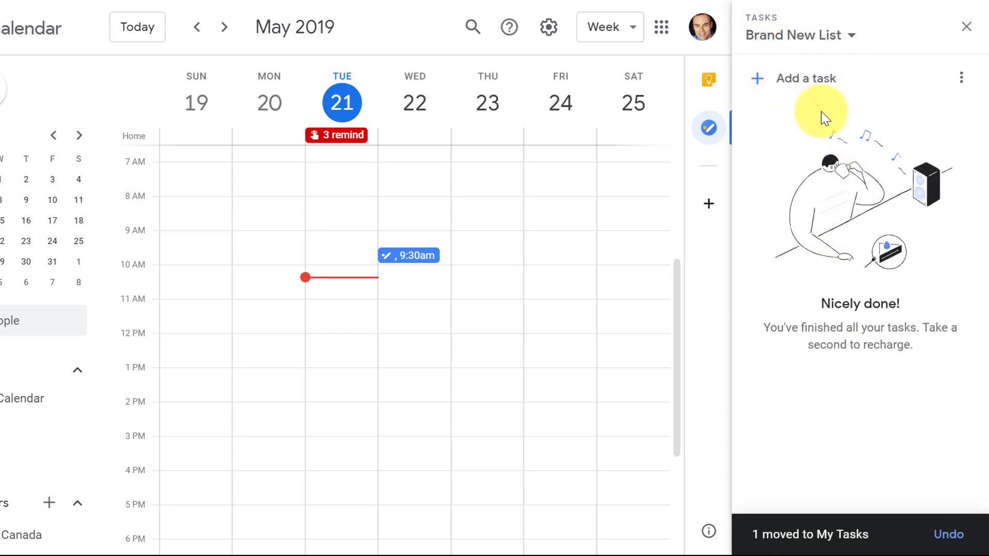
# Switch the Tasks panel to My Tasks and find New task for Monday under No date
pyautogui.click(831, 40)
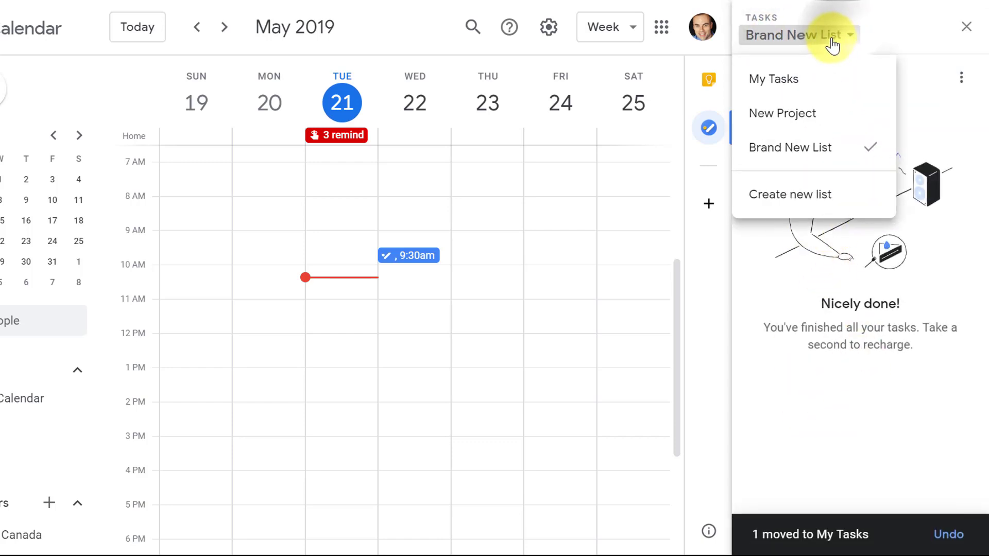
pyautogui.click(770, 82)
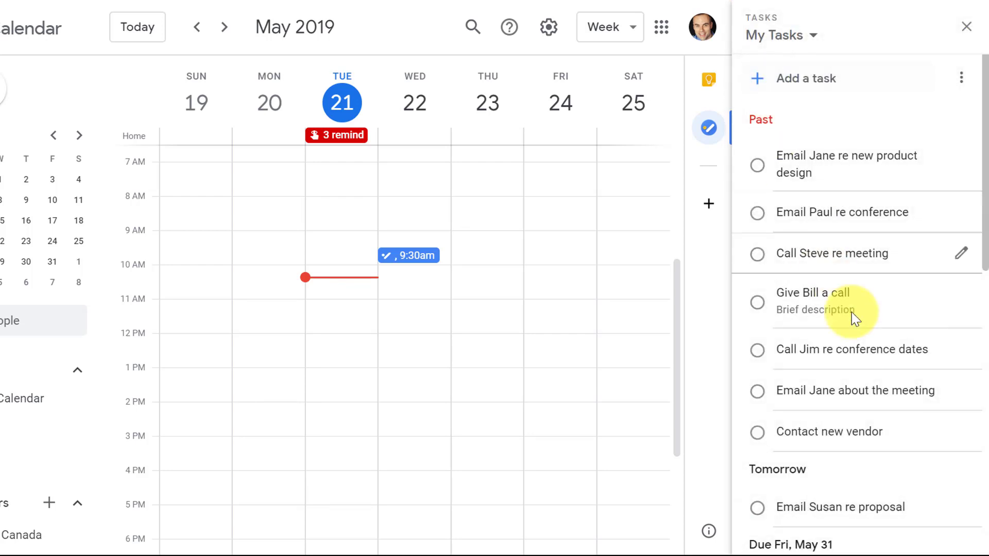
pyautogui.scroll(-8, 852, 320)
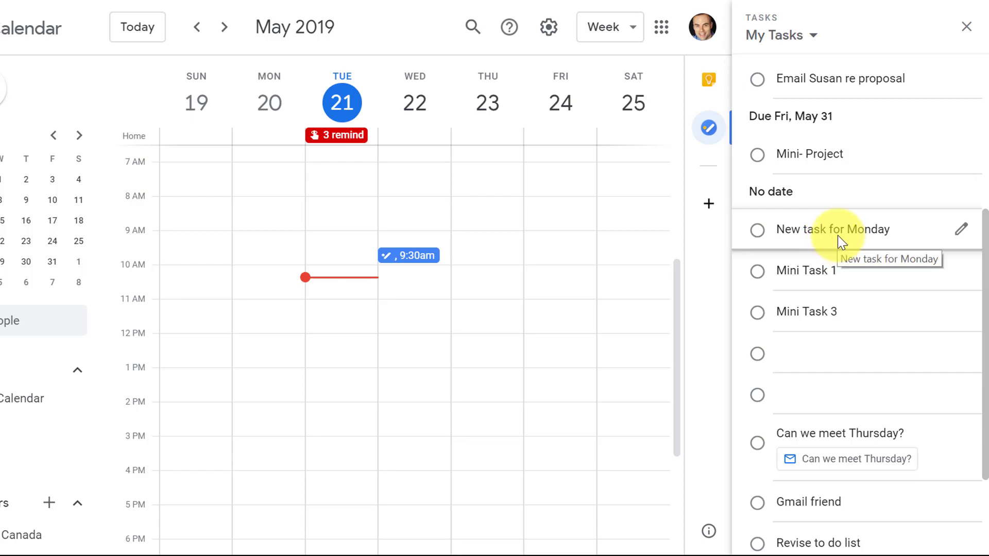
pyautogui.scroll(8, 838, 237)
pyautogui.scroll(-5, 839, 239)
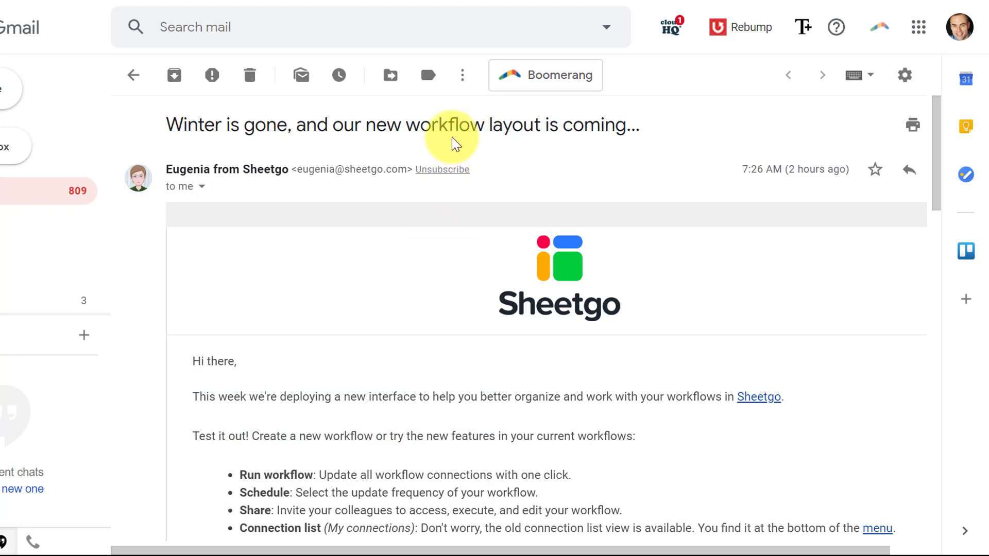
# Add the Sheetgo 'Winter is gone' email to My Tasks from the email's More menu
pyautogui.click(463, 77)
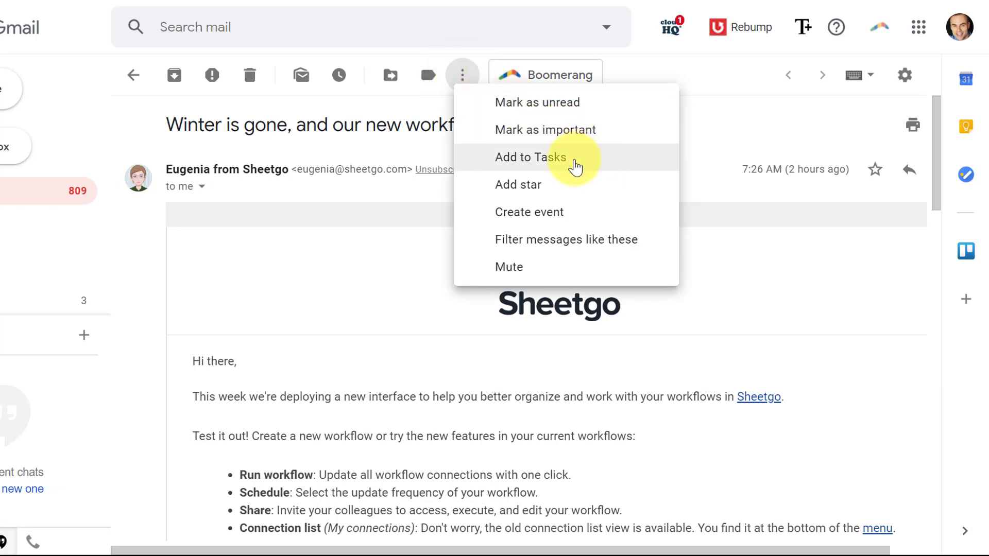
pyautogui.click(546, 160)
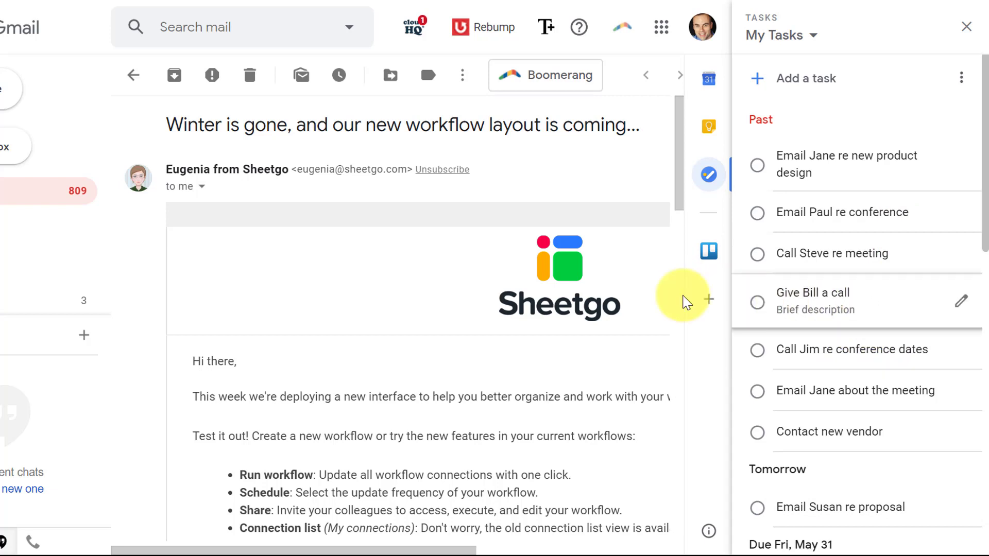
# Scroll the Tasks side panel to locate the 'Winter is gone' task under No date
pyautogui.scroll(-10, 927, 396)
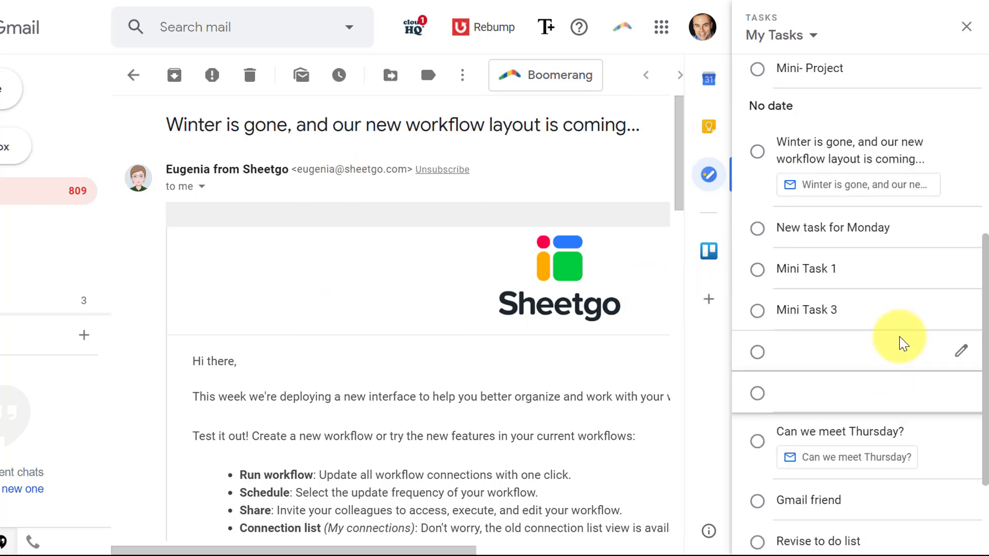
pyautogui.scroll(2, 865, 248)
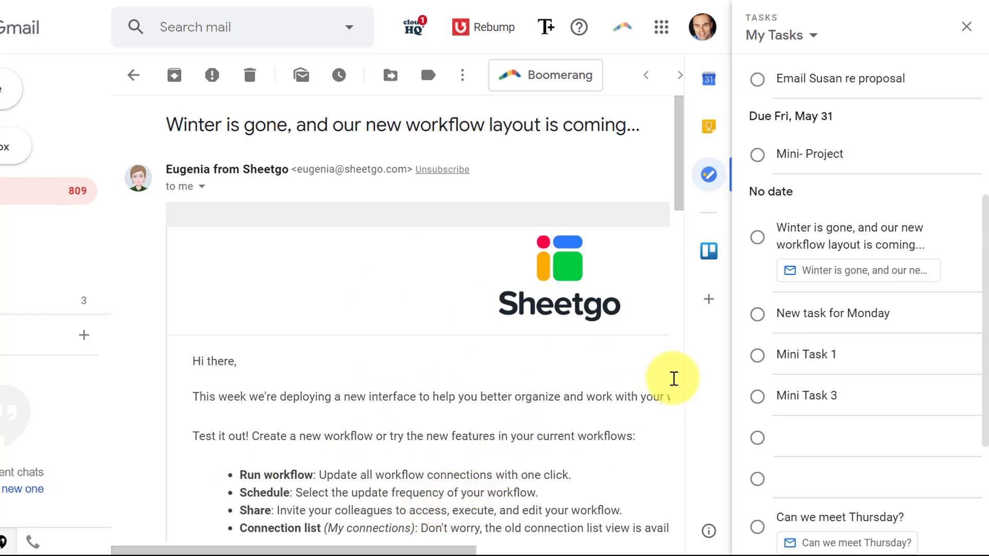
# Rename the 'Winter is gone' task to 'SheetGo tasks to complete' and return to My Tasks
pyautogui.click(961, 232)
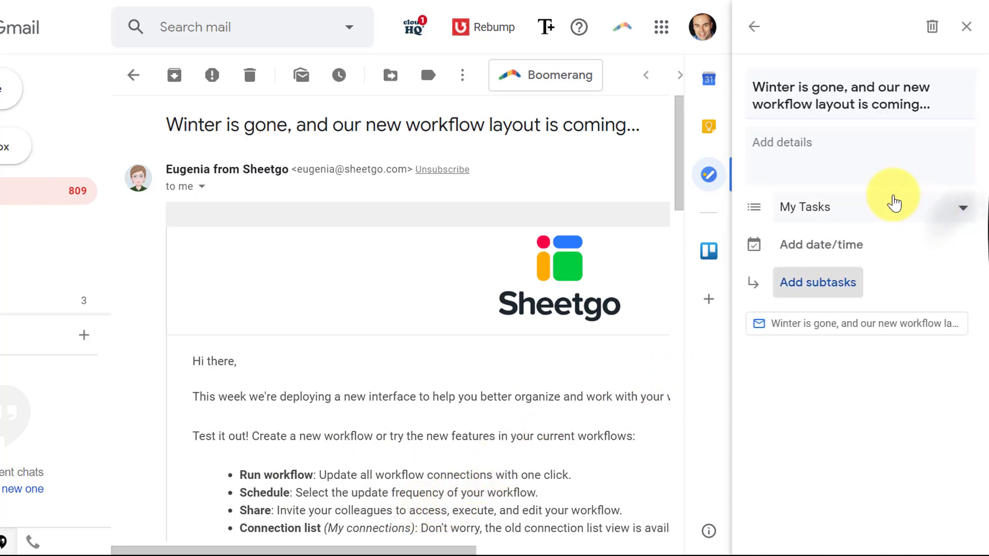
pyautogui.moveTo(922, 101); pyautogui.dragTo(715, 96)
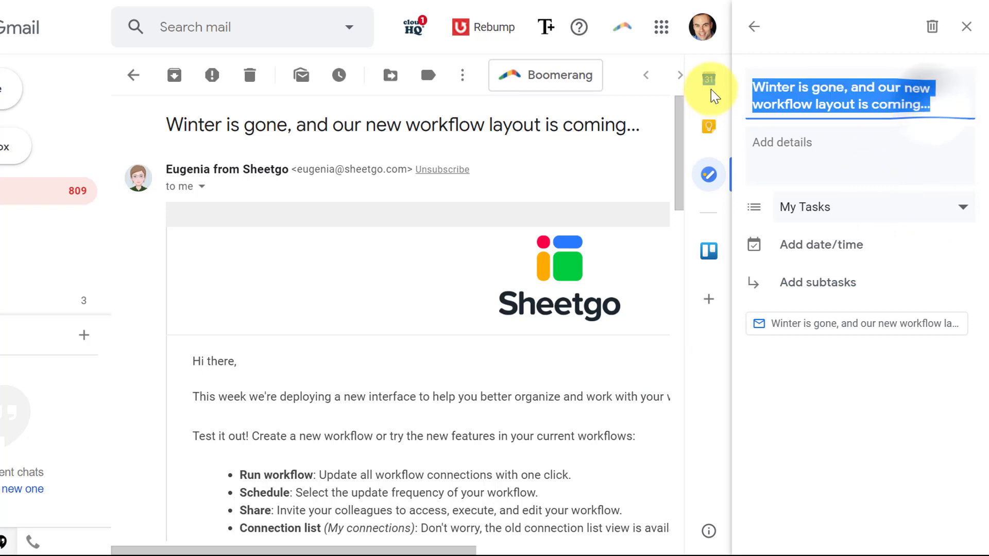
pyautogui.write('Sheet')
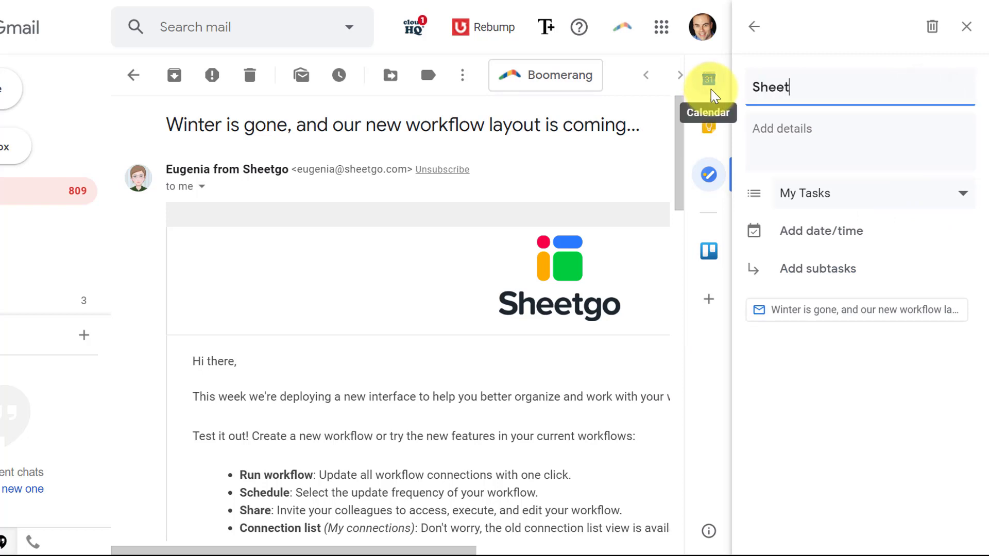
pyautogui.write('Go tasks t')
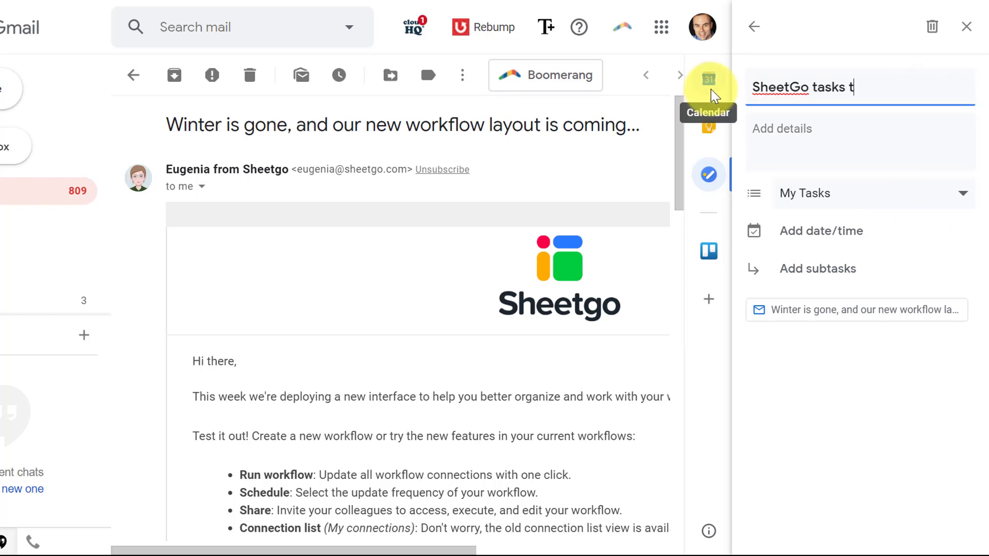
pyautogui.write('o complete')
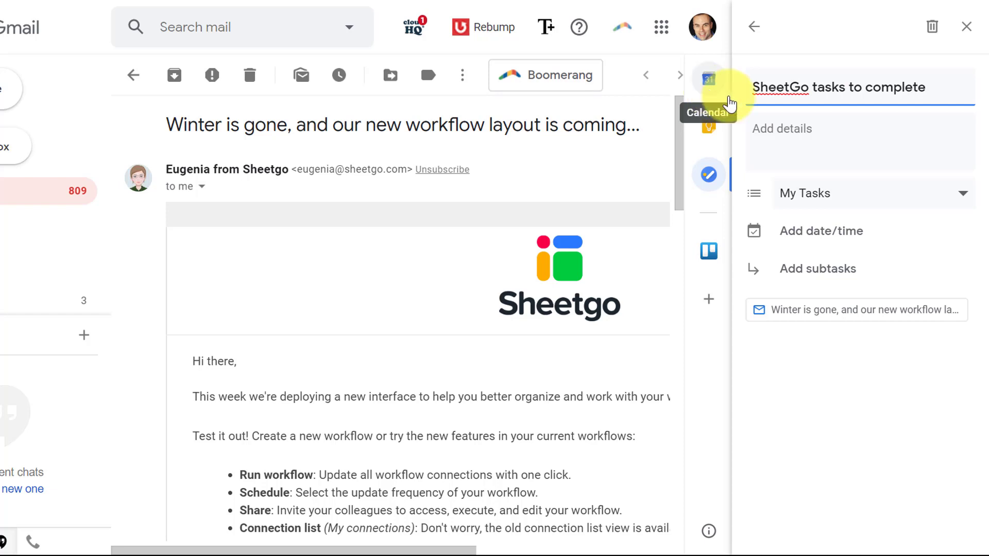
pyautogui.click(839, 121)
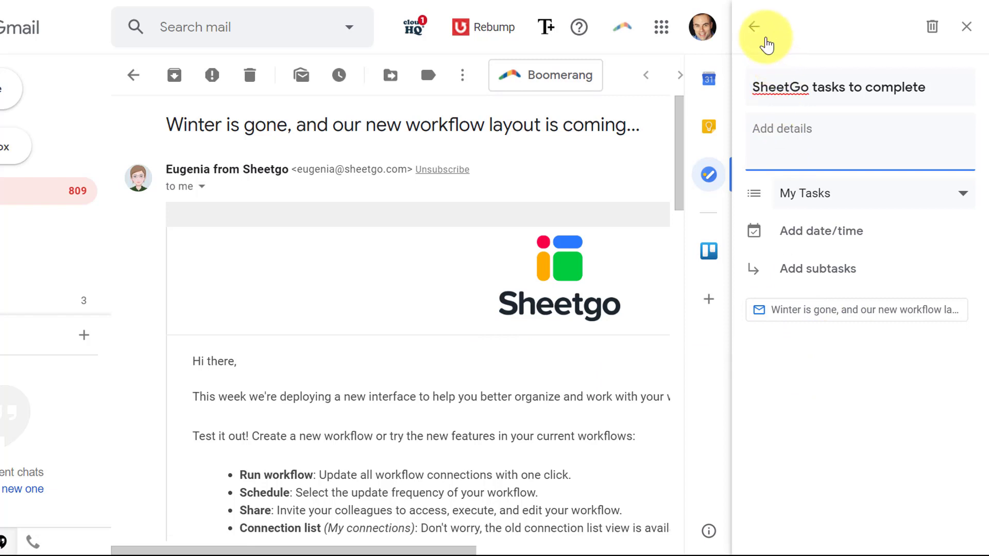
pyautogui.click(756, 27)
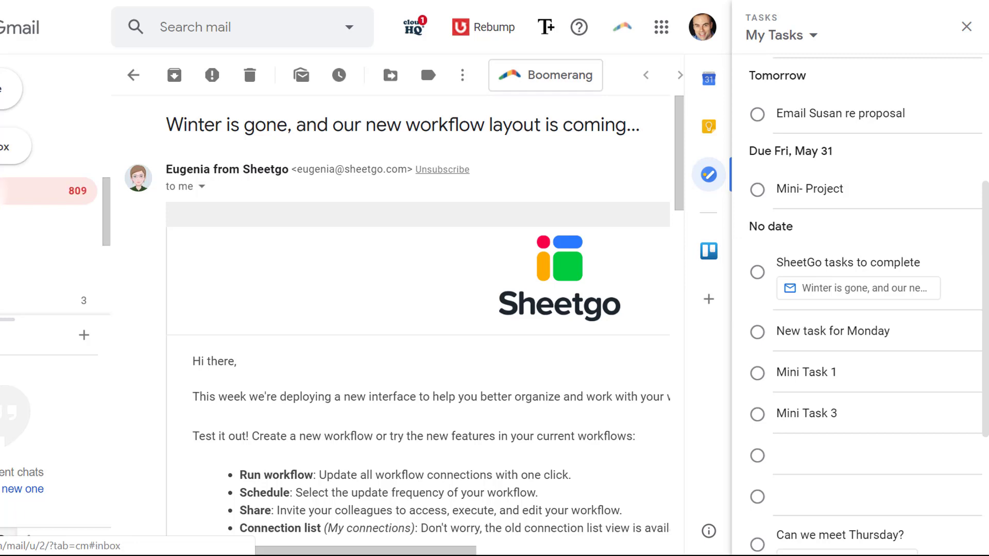
# From the inbox, open the Sheetgo email via the 'SheetGo tasks to complete' task's email link
pyautogui.click(510, 304)
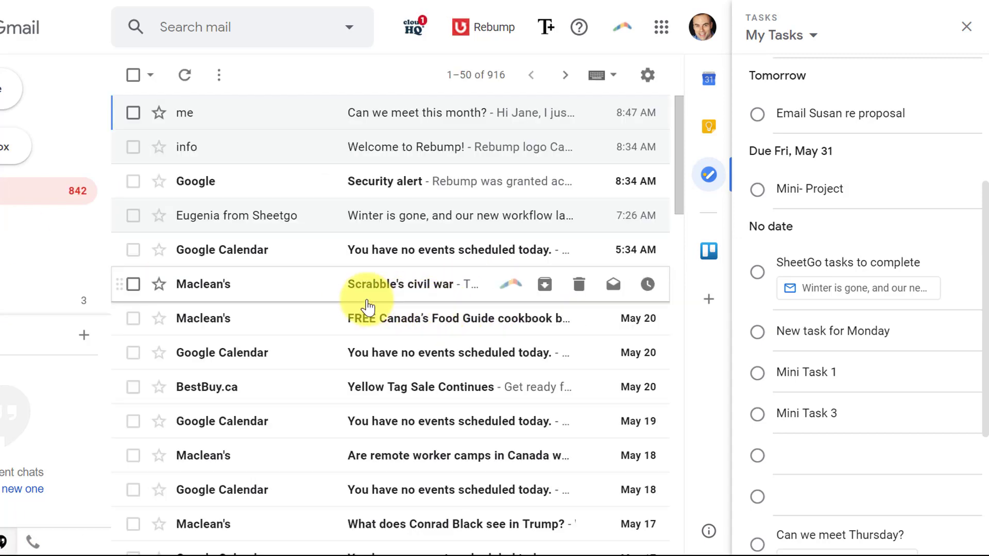
pyautogui.scroll(3, 824, 375)
pyautogui.scroll(4, 834, 380)
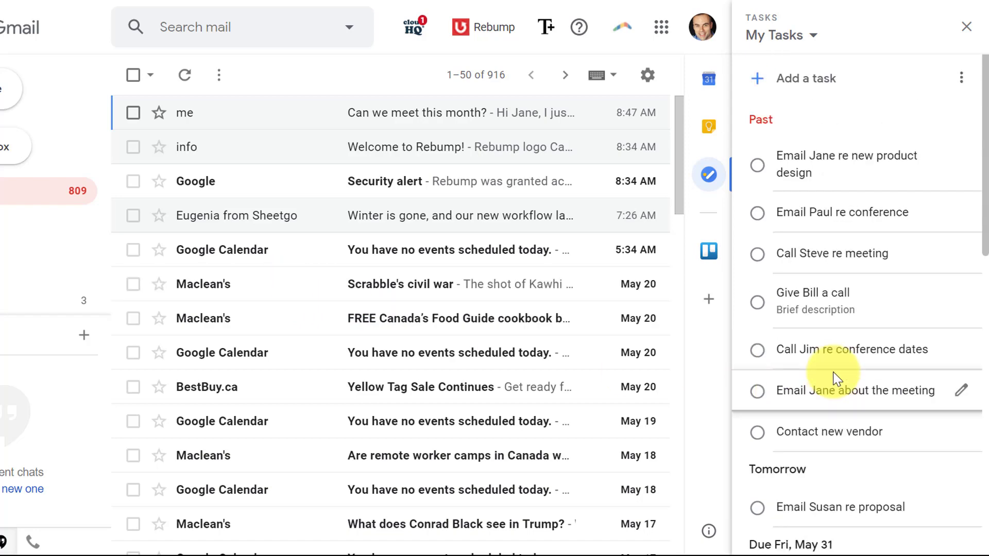
pyautogui.scroll(-10, 834, 380)
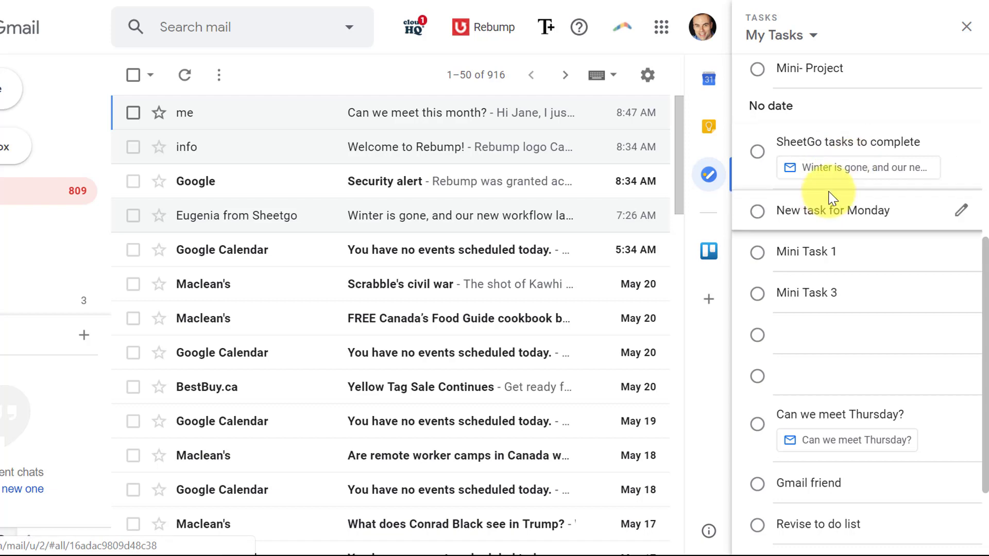
pyautogui.moveTo(850, 176); pyautogui.dragTo(856, 176)
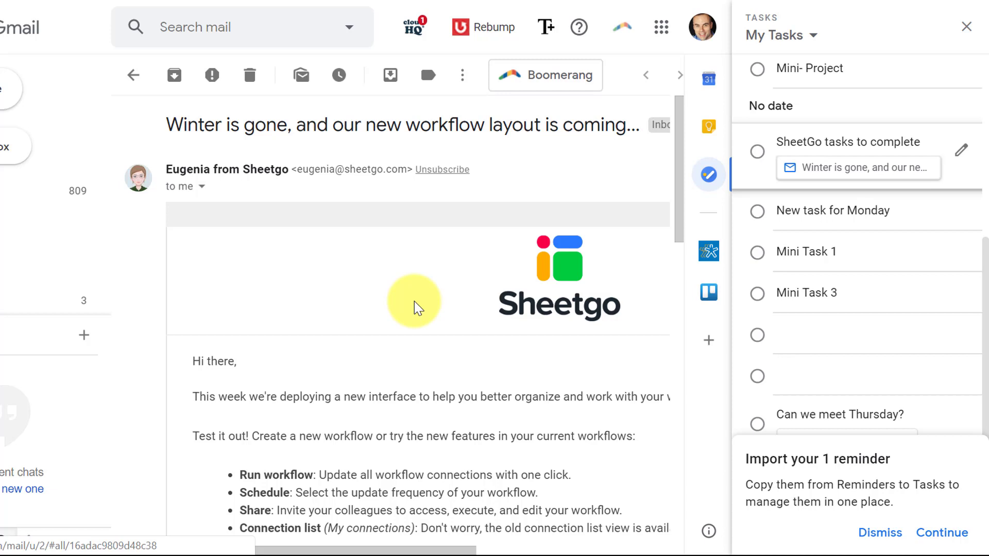
pyautogui.click(463, 76)
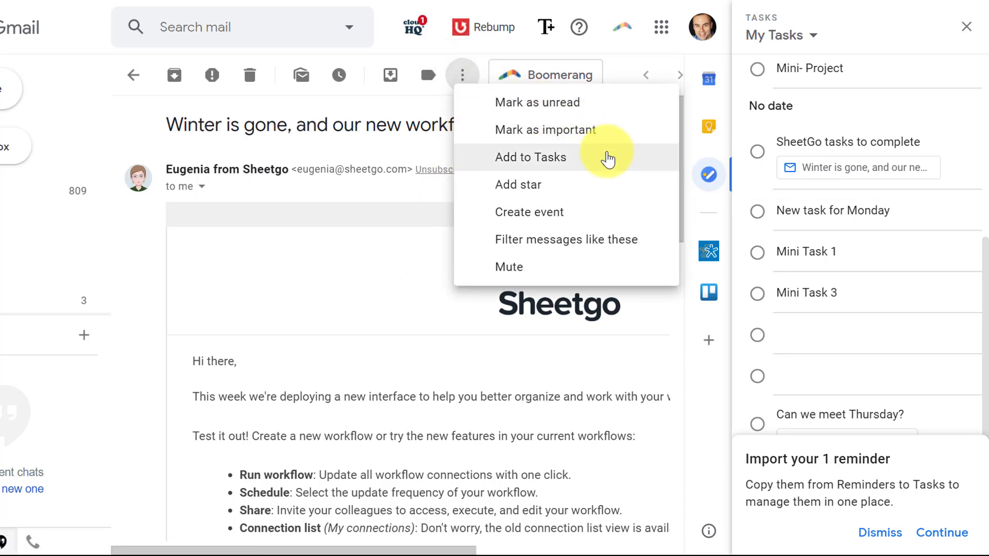
pyautogui.click(342, 281)
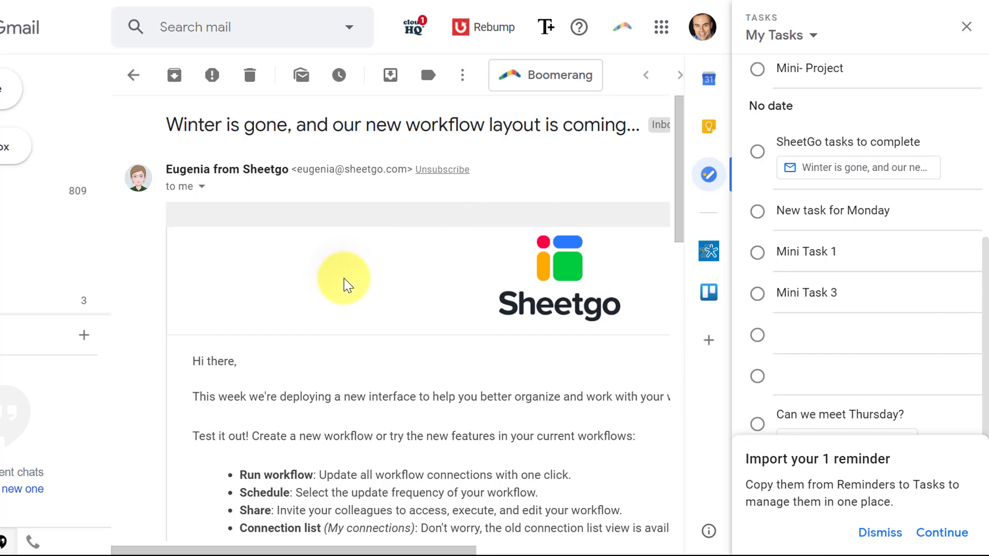